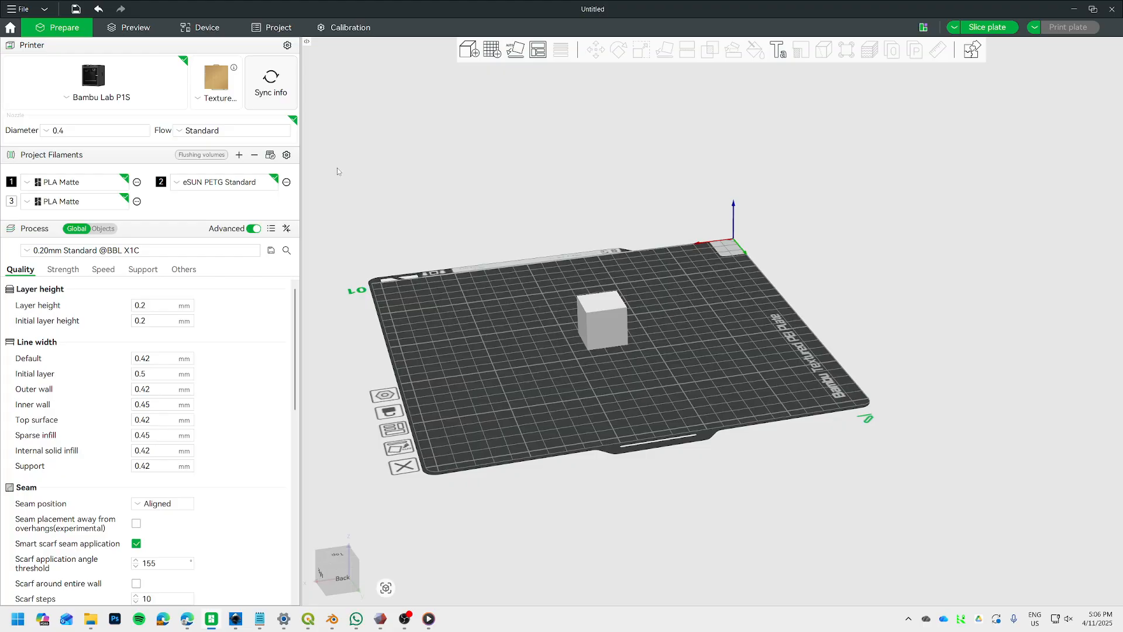
Look through the system filament list for an eSUN silk PLA entry, leaving the filament selection as it is.
left_click(286, 156)
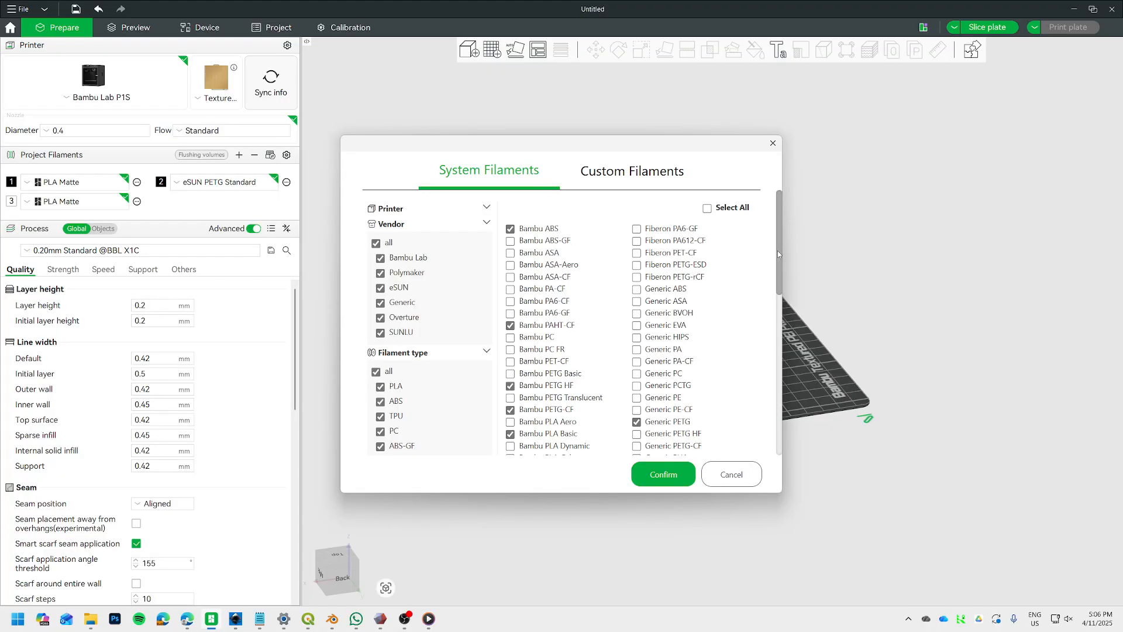
left_click_drag(777, 250, 777, 416)
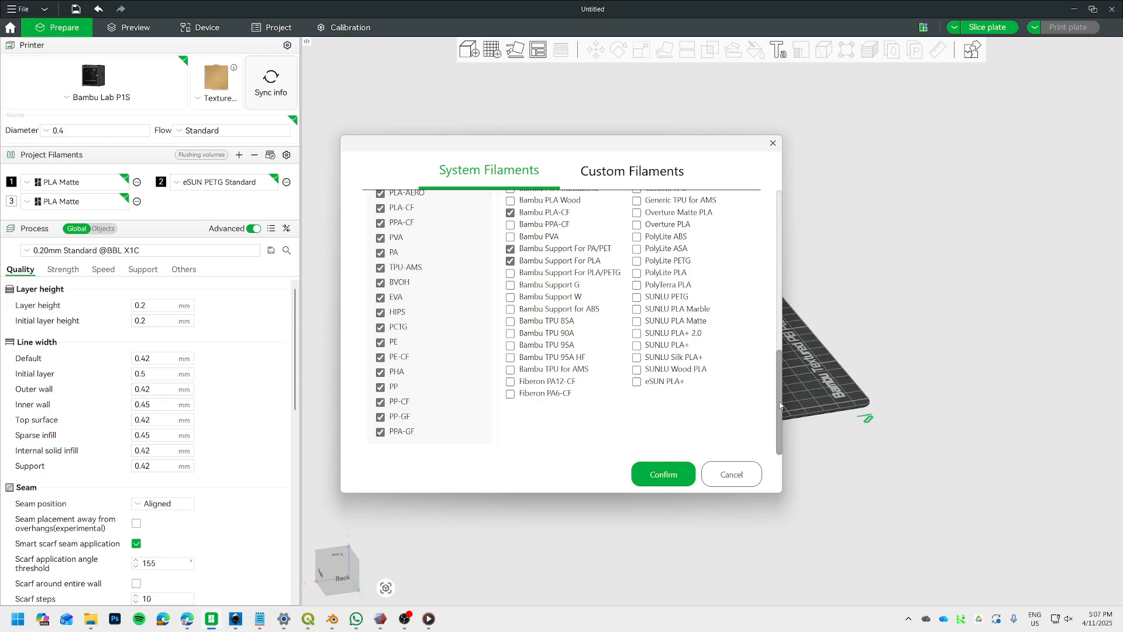
left_click_drag(780, 401, 786, 240)
left_click(773, 143)
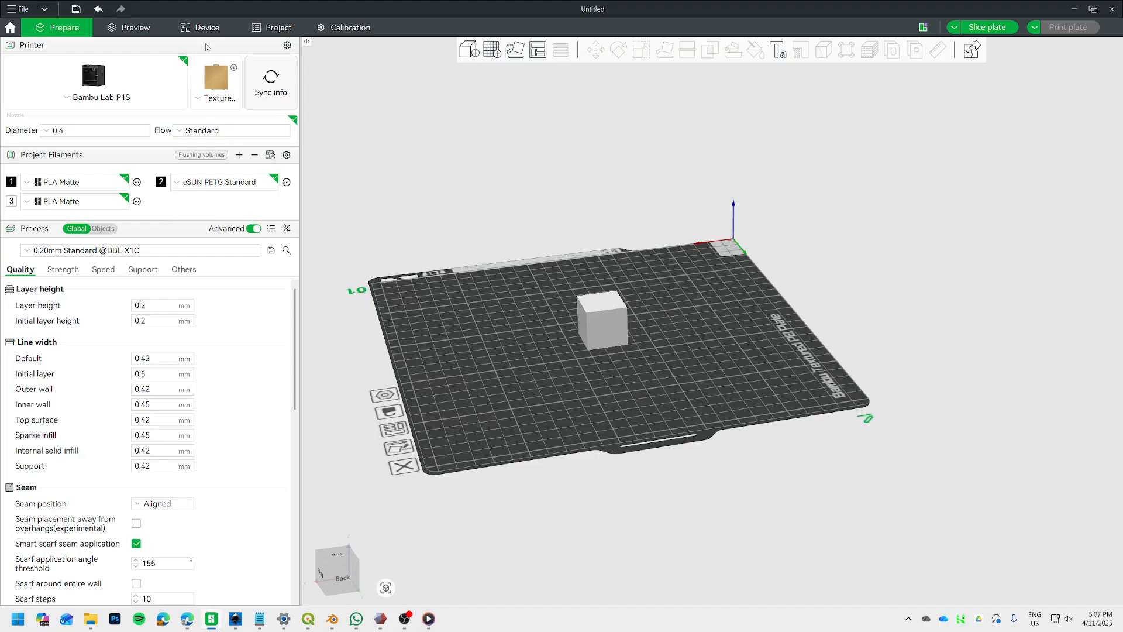
Assign Bambu PLA Silk as the material of the printer's AMS slot A4.
left_click(199, 27)
left_click(927, 317)
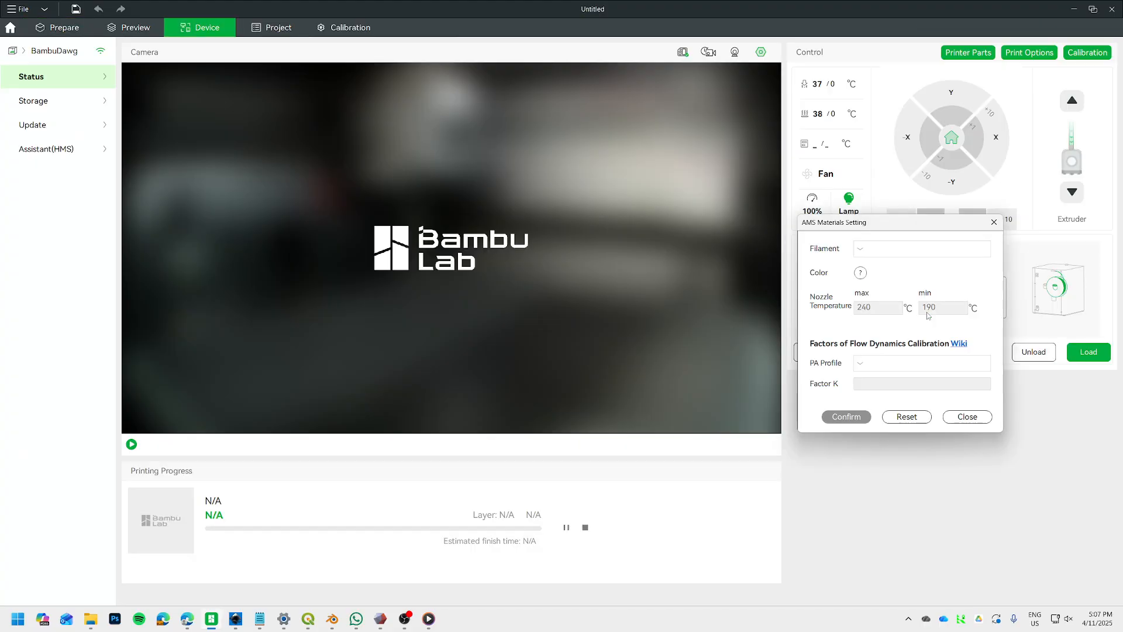
left_click(918, 249)
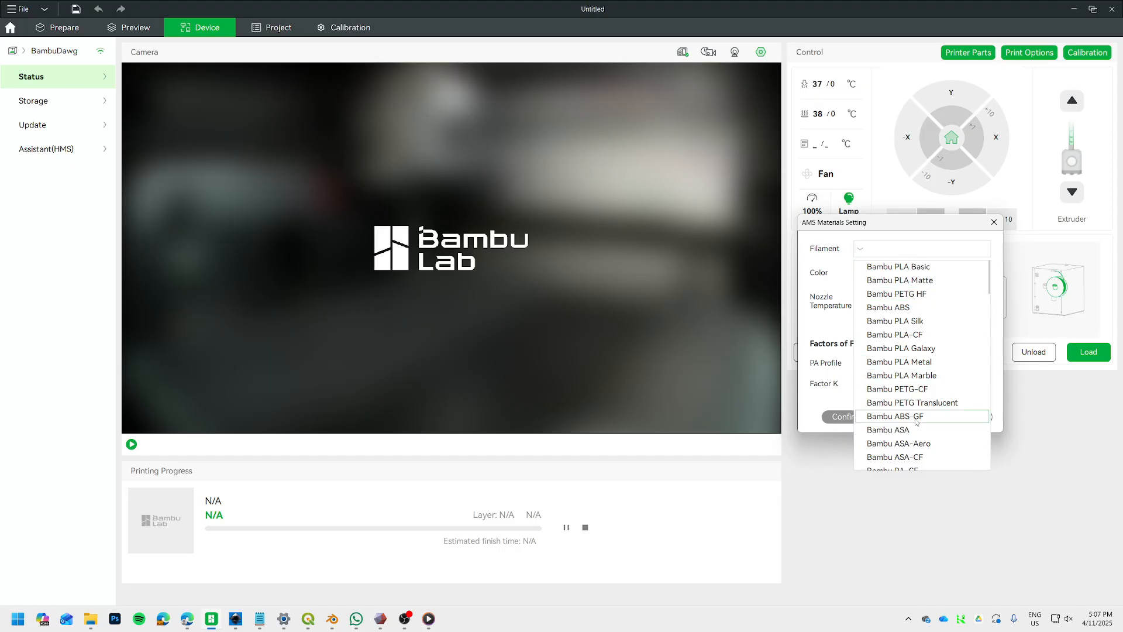
left_click(908, 323)
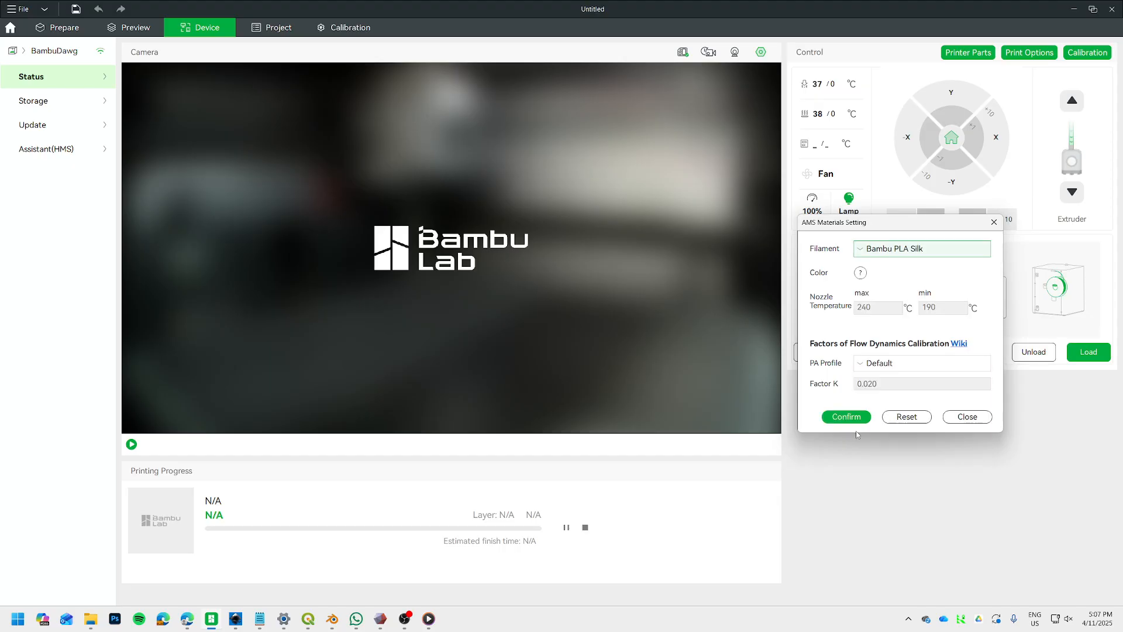
left_click(840, 420)
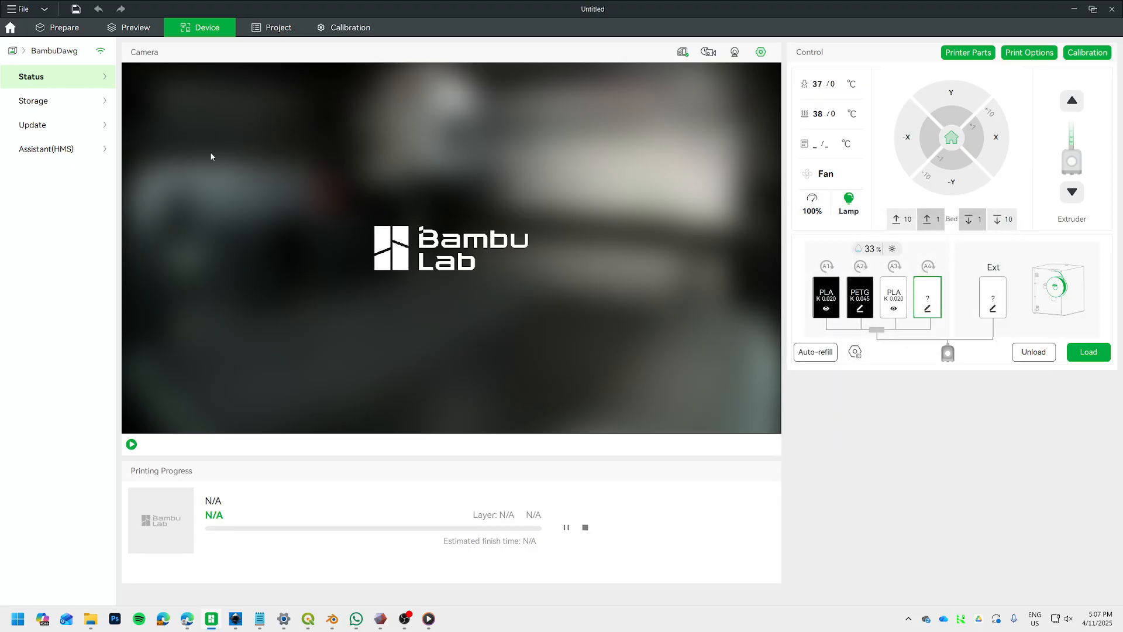
Add a fourth project filament and set it to the AMS slot A4 Bambu PLA Silk.
left_click(58, 28)
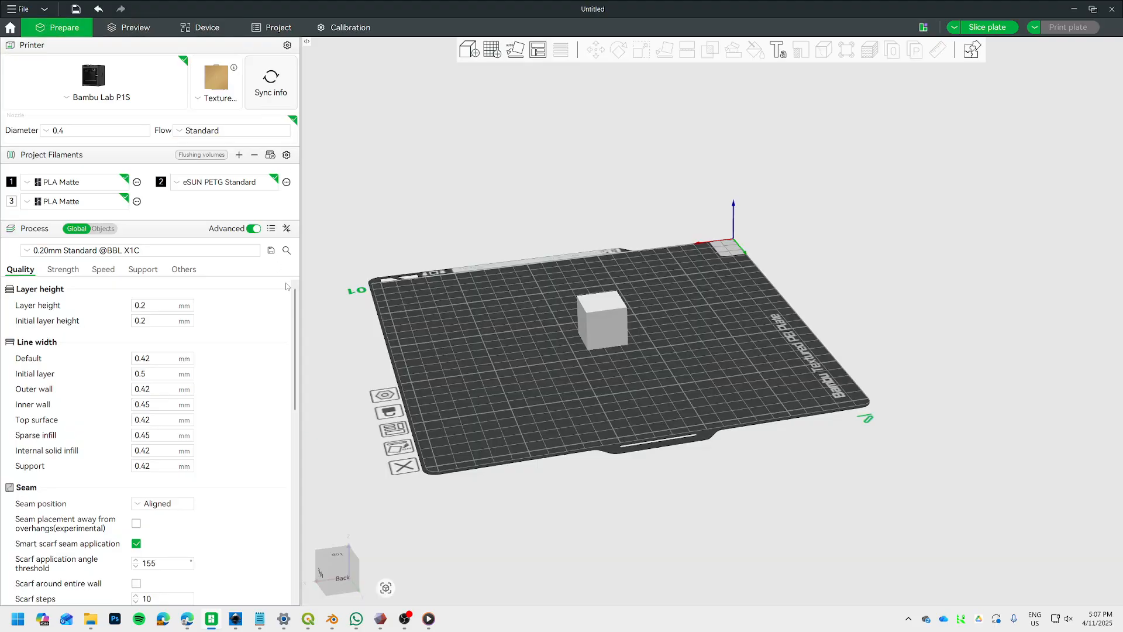
left_click(239, 155)
left_click(233, 201)
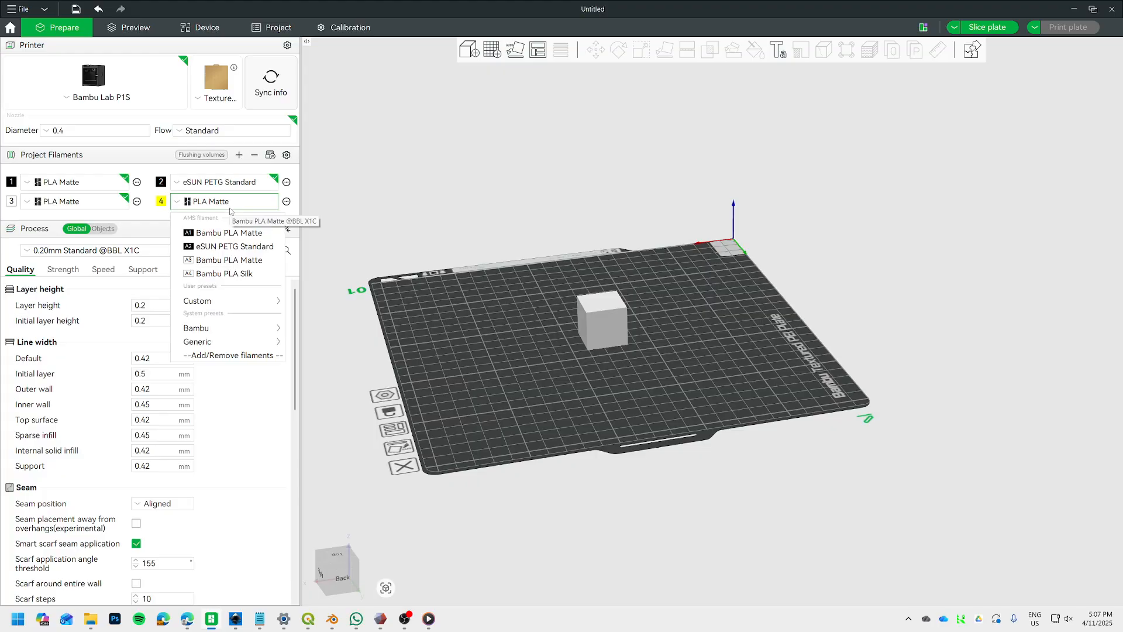
left_click(222, 275)
Review the preset choices offered for the fourth project filament, keeping the AMS slot A4 Bambu PLA Silk.
left_click(211, 202)
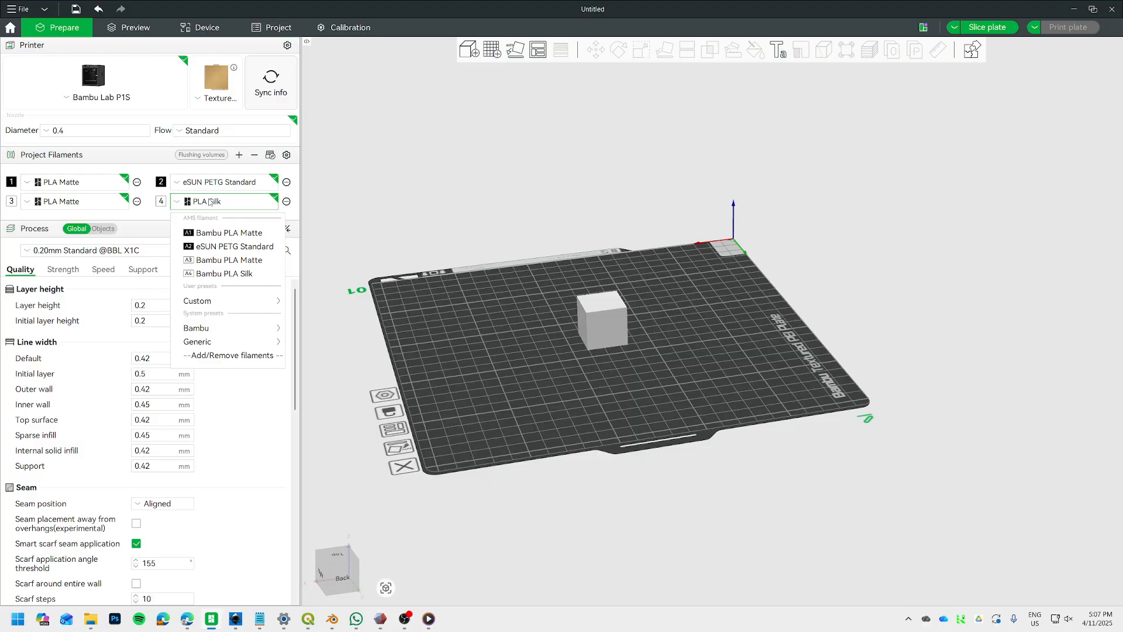
left_click(214, 275)
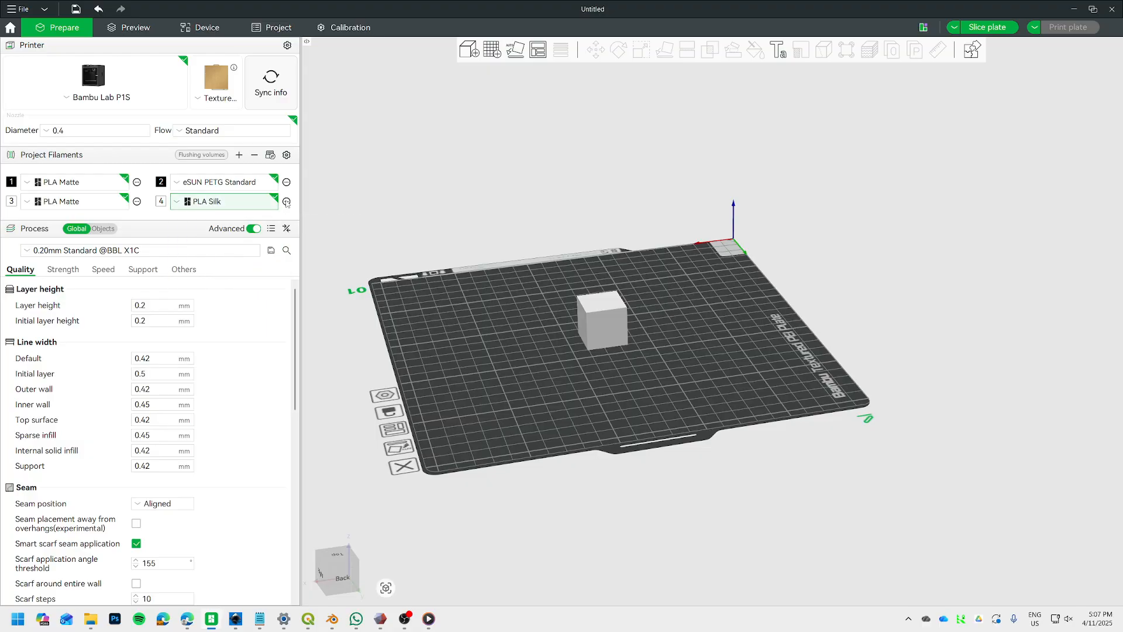
left_click(261, 203)
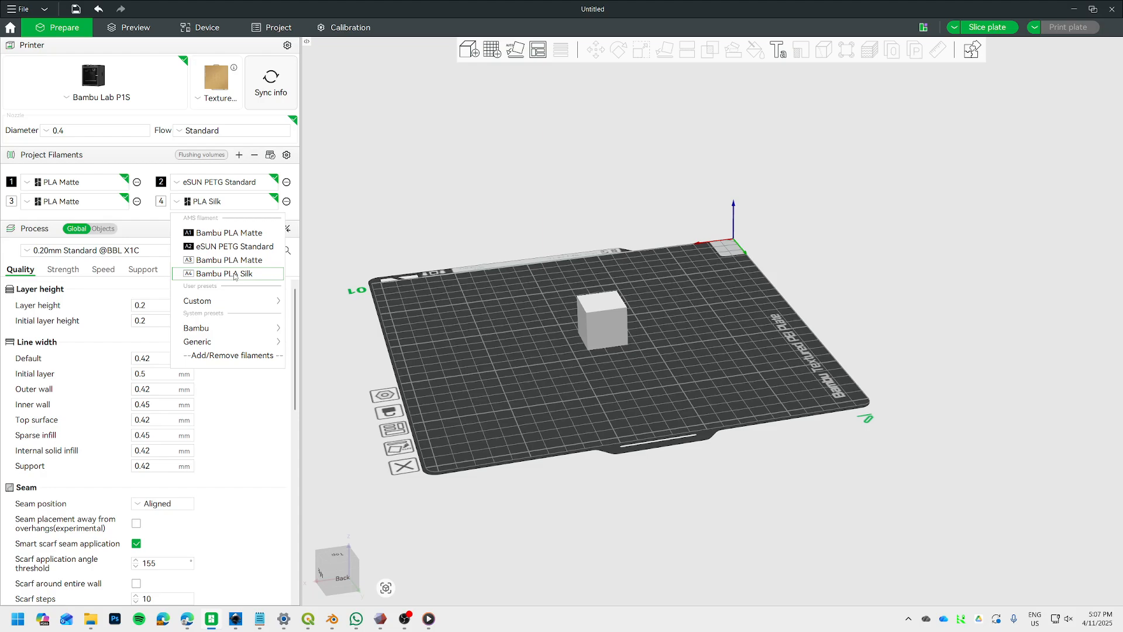
mouse_move(236, 308)
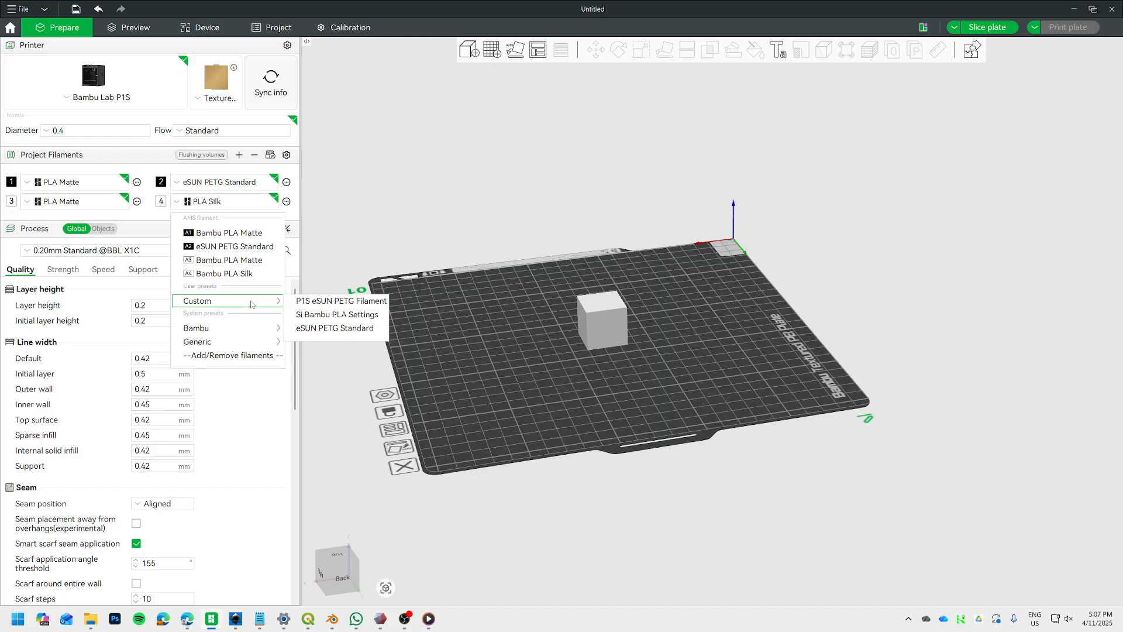
left_click(222, 205)
left_click(223, 204)
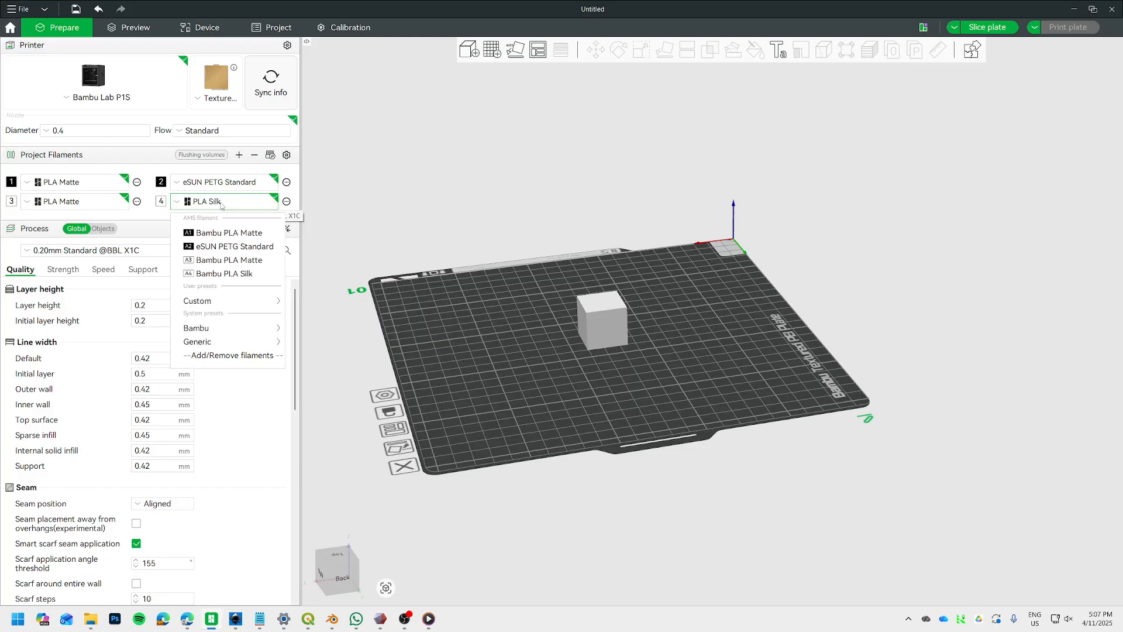
left_click(227, 275)
left_click(228, 205)
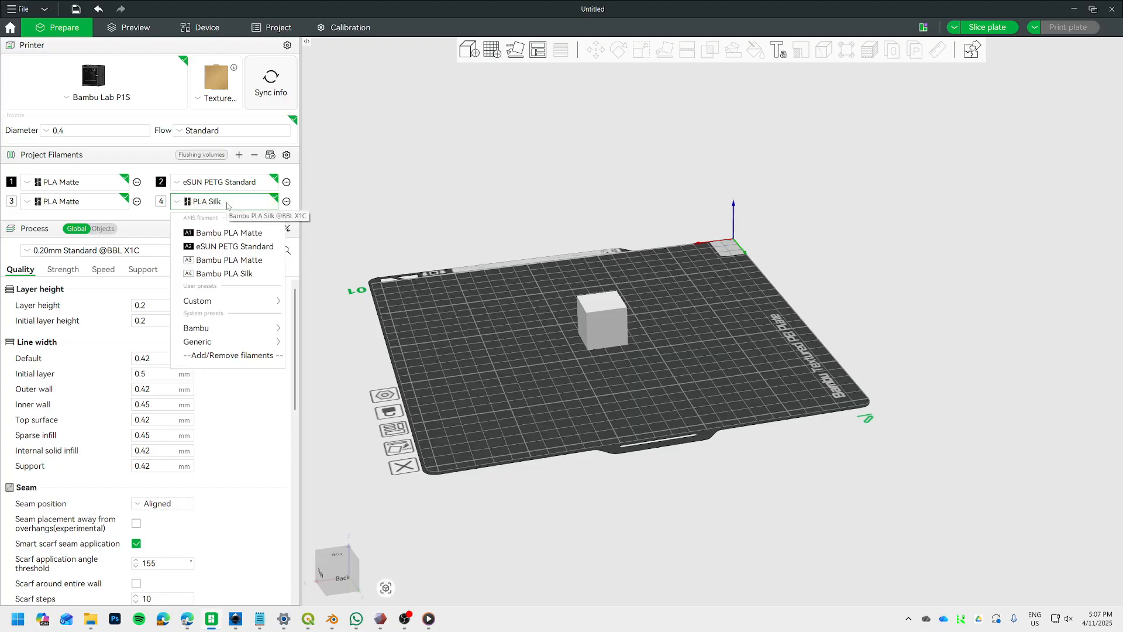
left_click(236, 276)
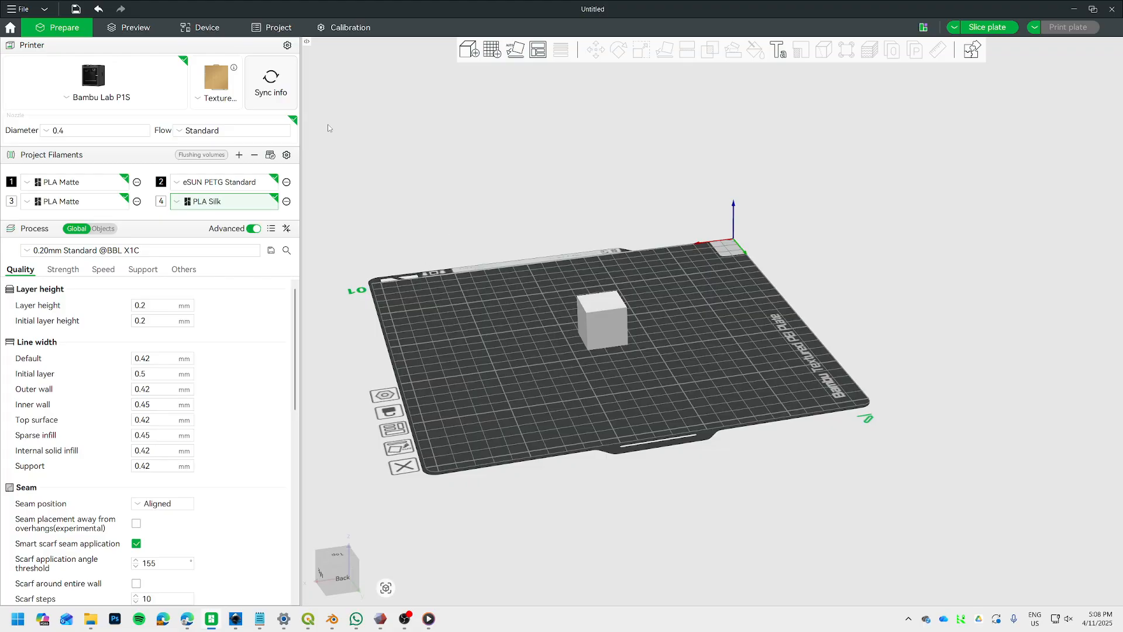
Start a config import and browse to the P1S folder inside Bambu > eSun Configs.
left_click(24, 9)
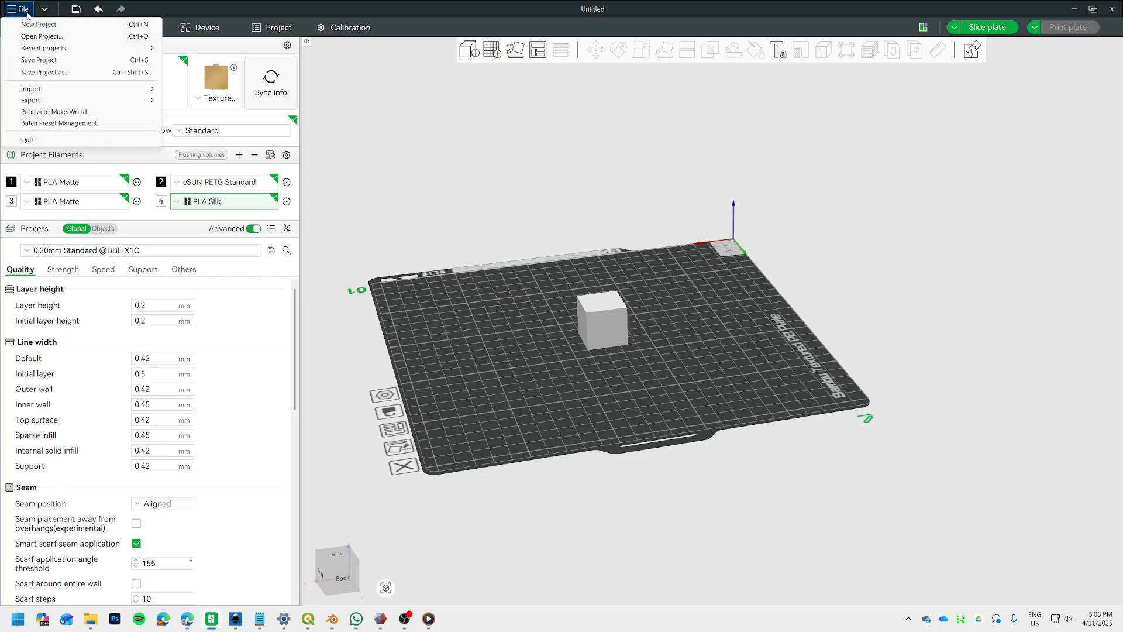
mouse_move(60, 90)
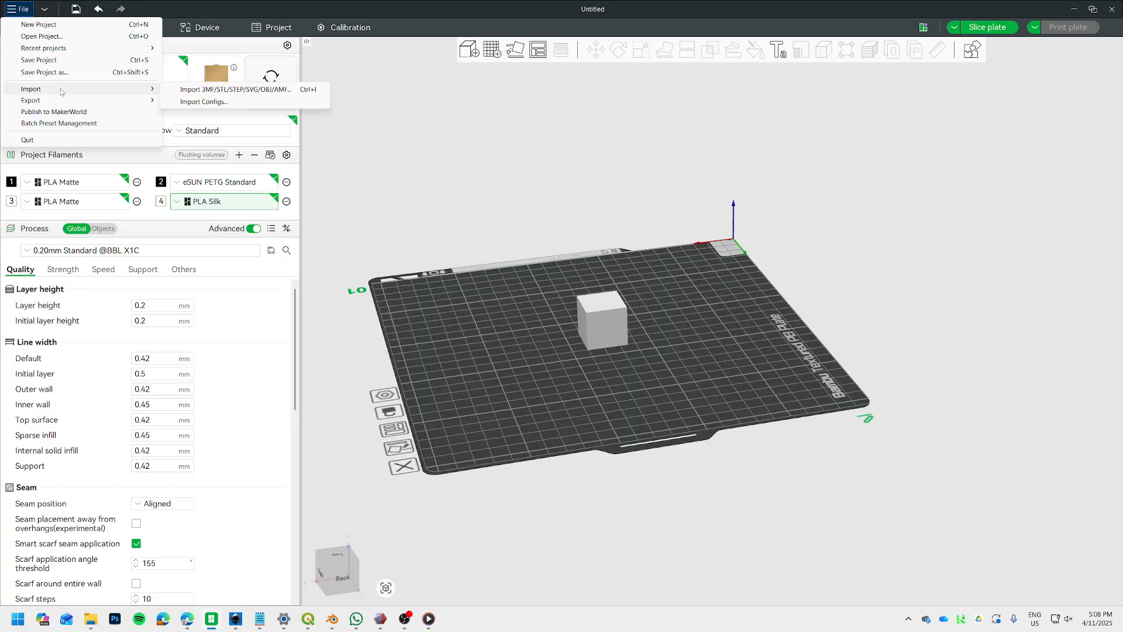
left_click(212, 103)
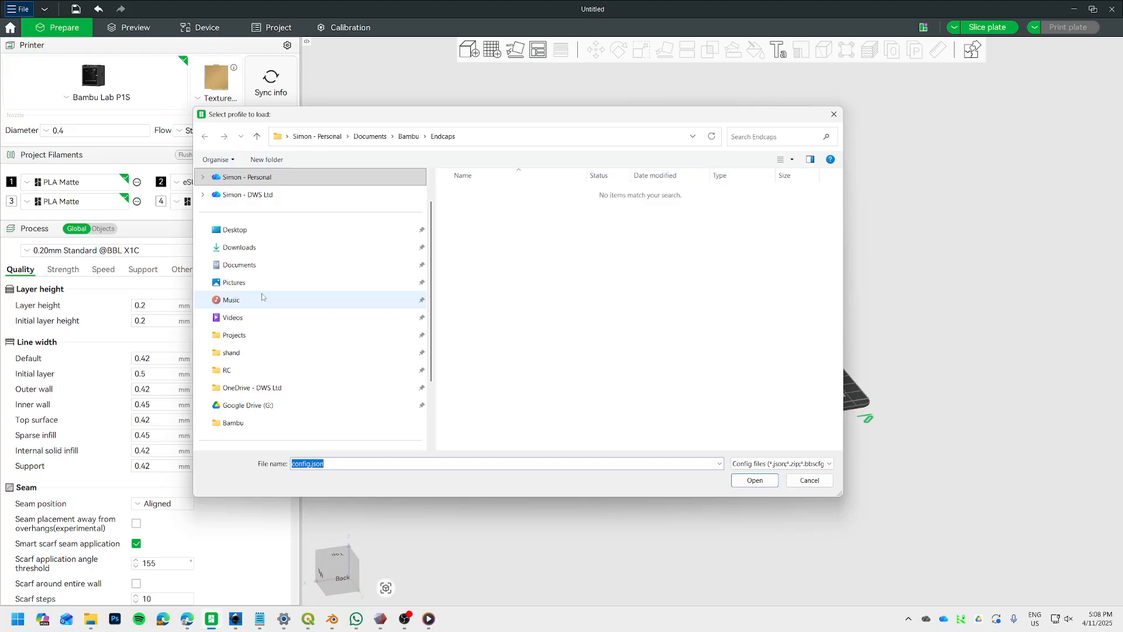
left_click(251, 424)
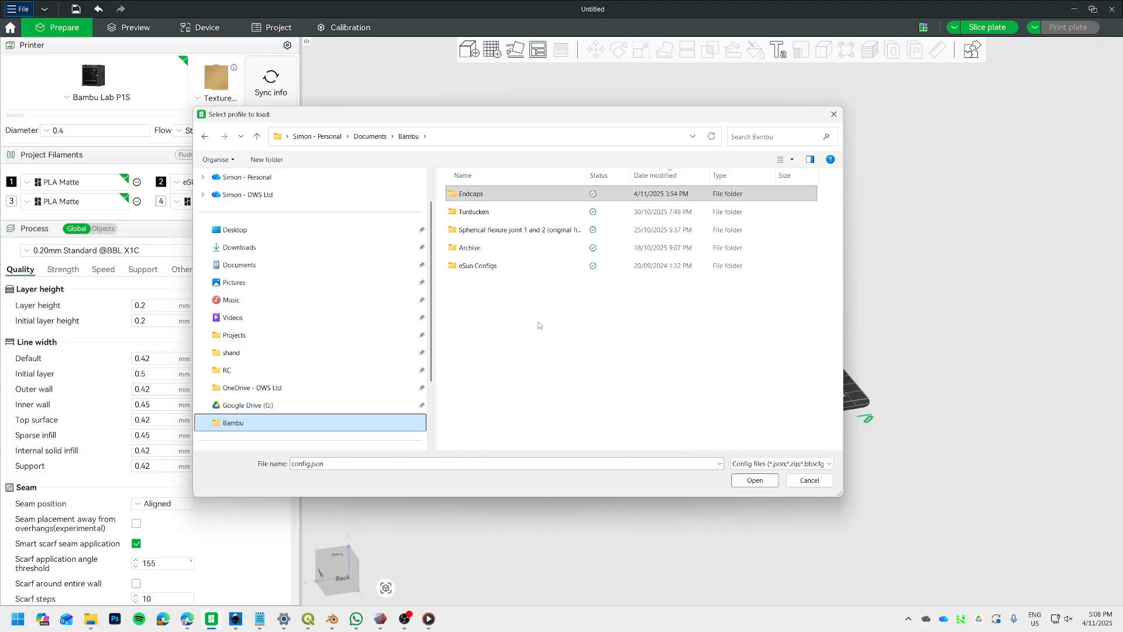
double_click(483, 268)
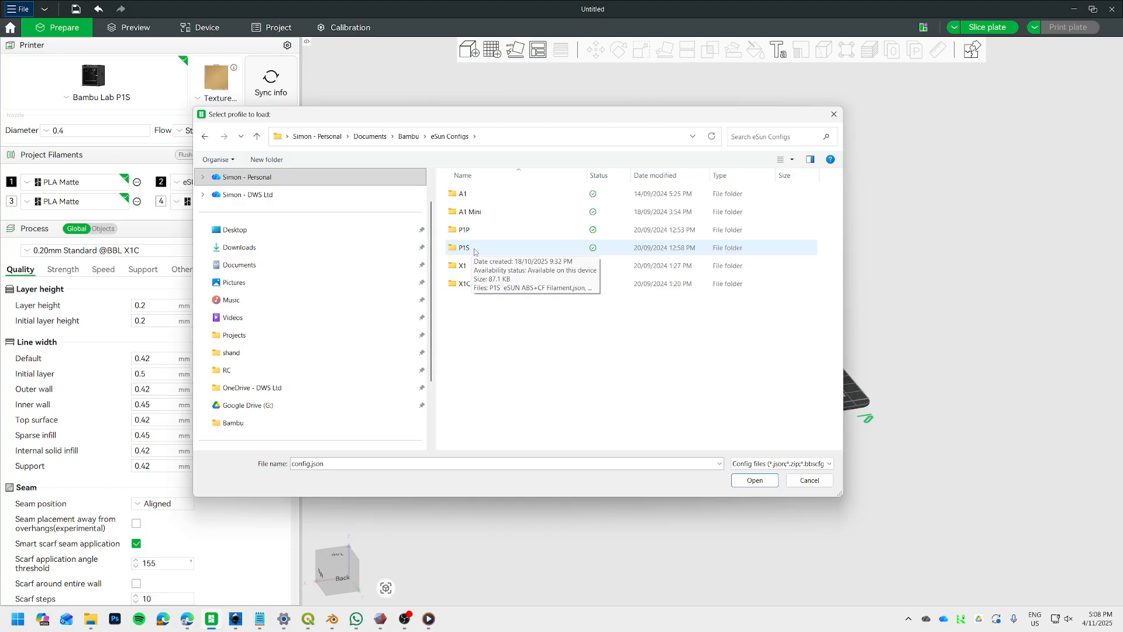
double_click(465, 248)
Import the P1S eSUN PLA-Silk Filament.json and P1S eSUN PLA-Silk Process.json configs and dismiss the import result.
scroll(610, 373, "down", 5)
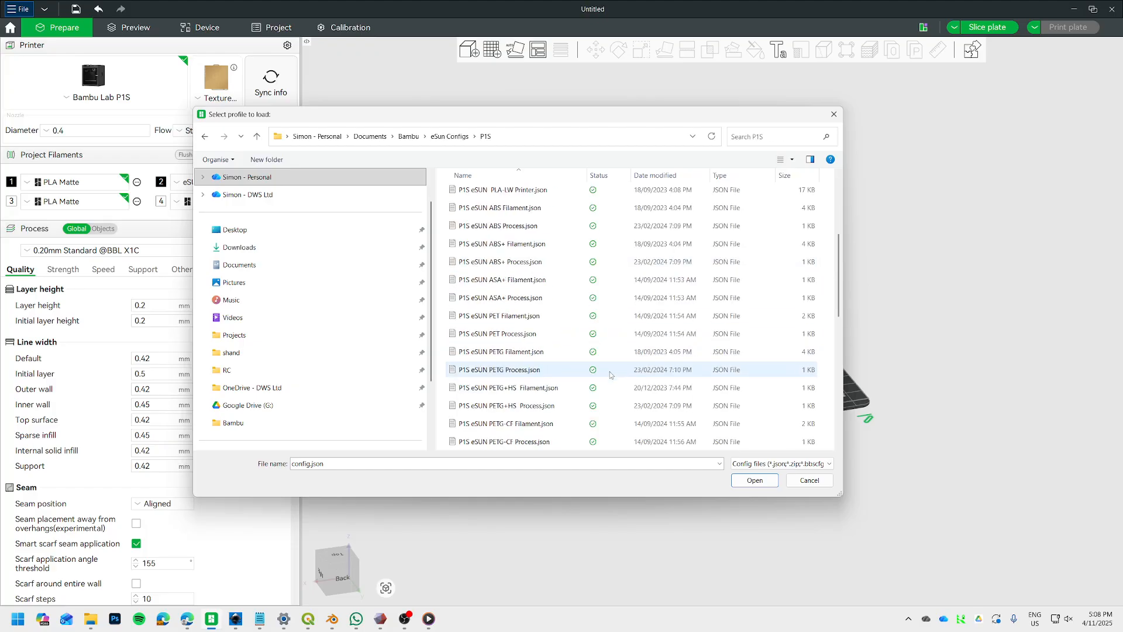
scroll(610, 373, "down", 6)
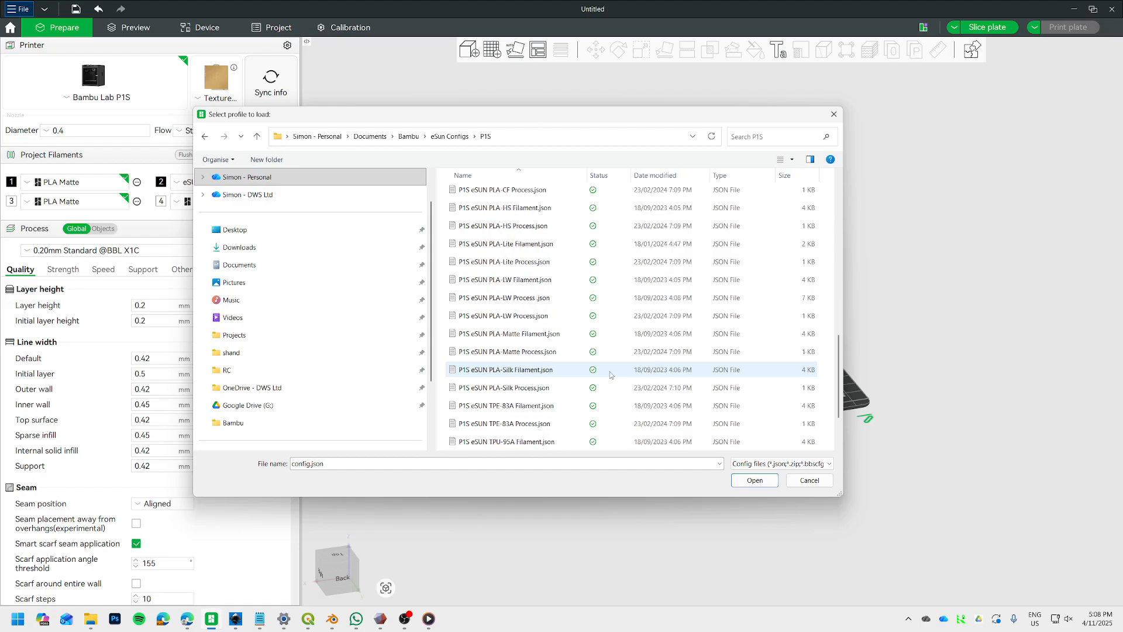
scroll(609, 371, "down", 2)
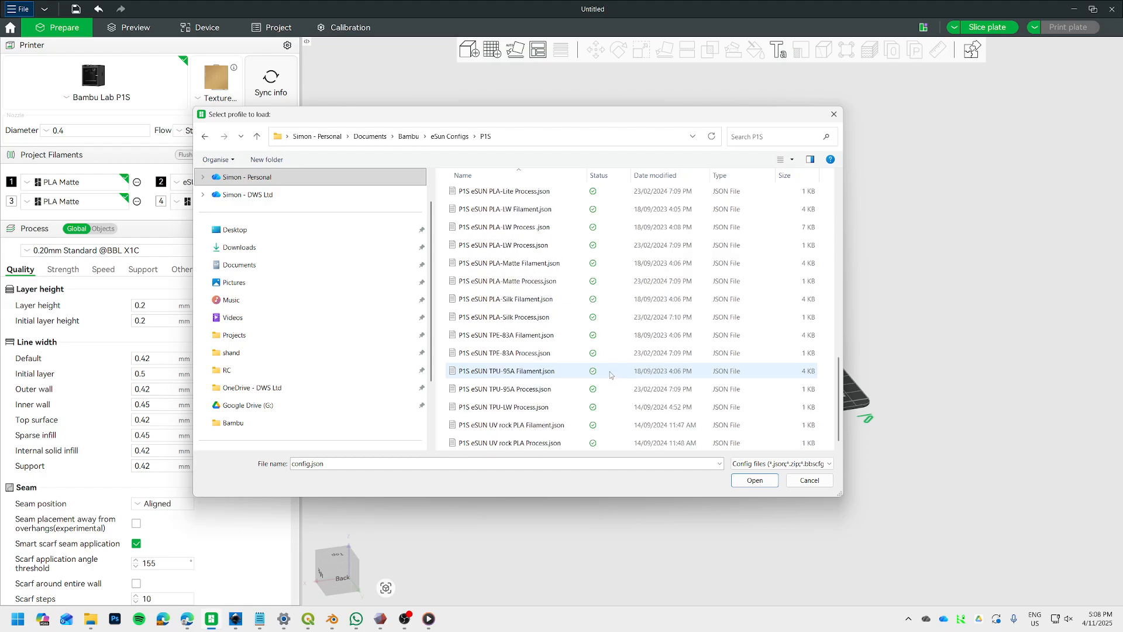
left_click(526, 301)
left_click(534, 319, "ctrl")
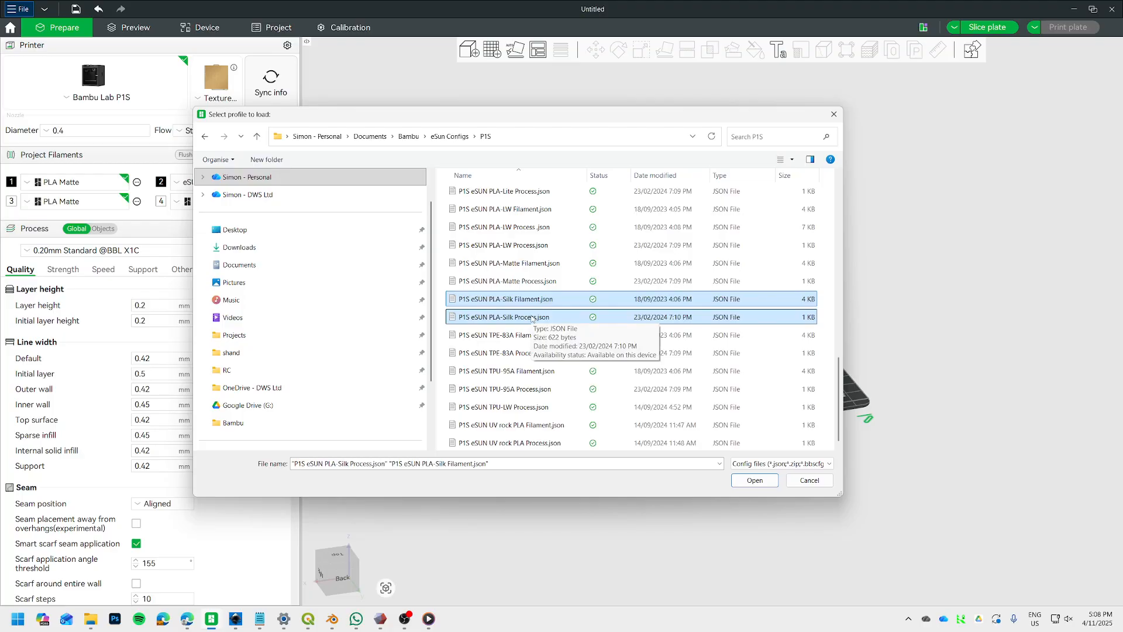
left_click(754, 481)
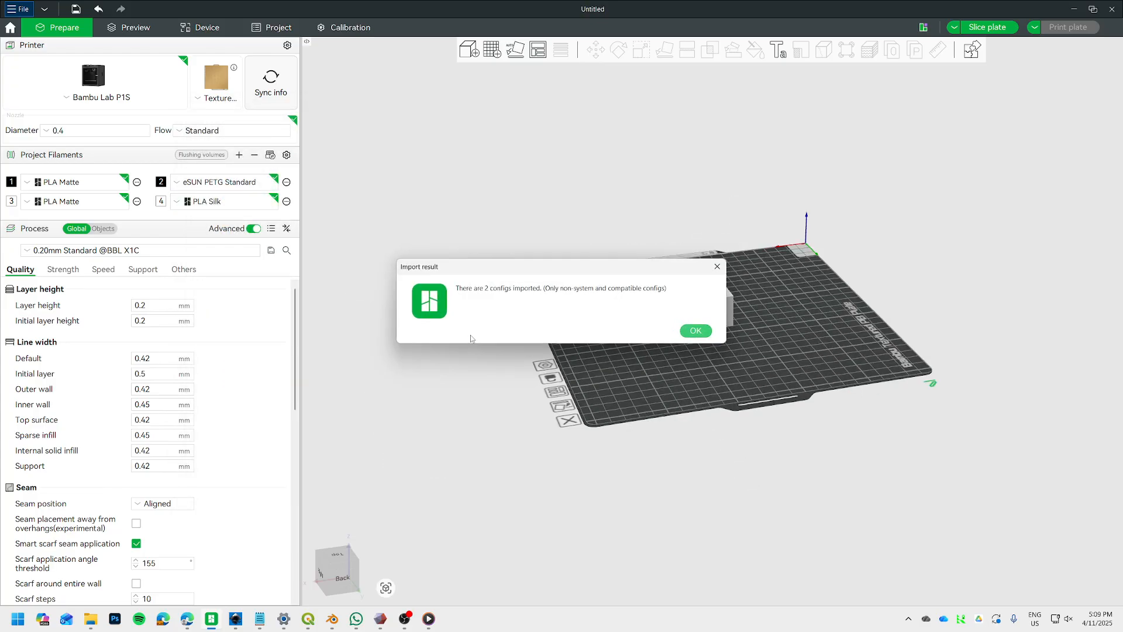
left_click(695, 331)
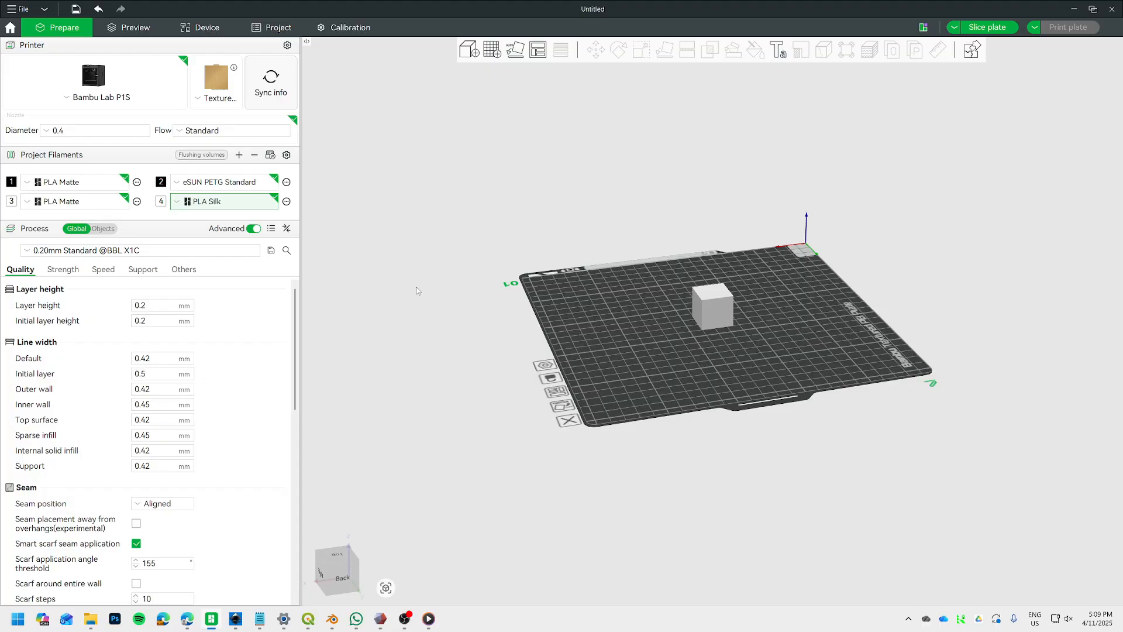
Check the fourth filament's custom presets and the process presets for the P1S eSUN PLA-Silk Filament and Process entries.
left_click(251, 202)
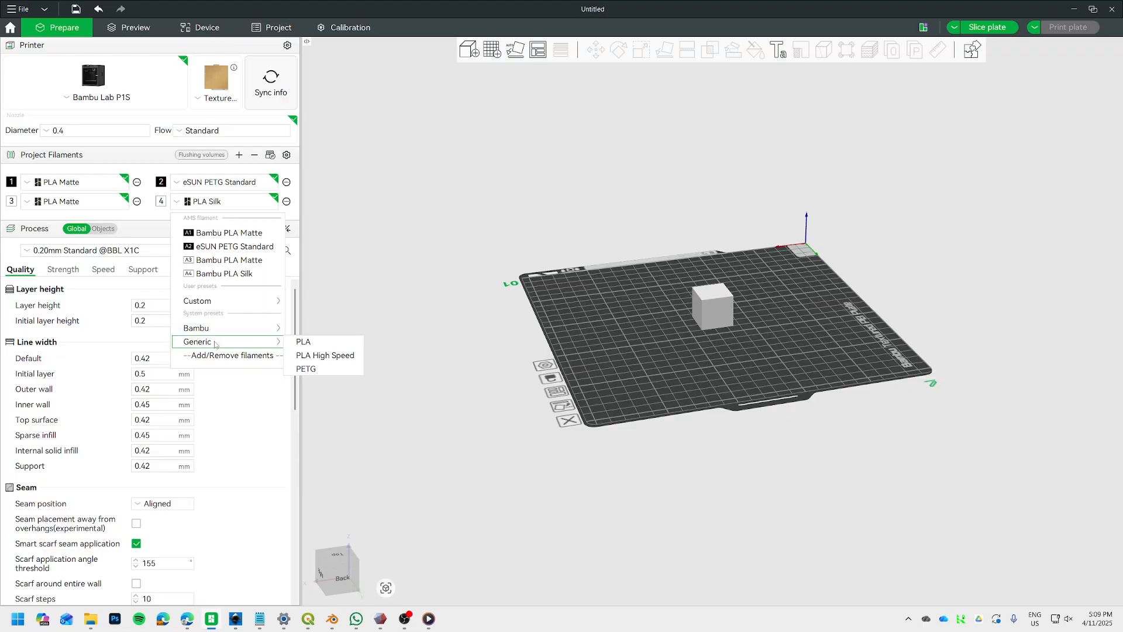
mouse_move(228, 325)
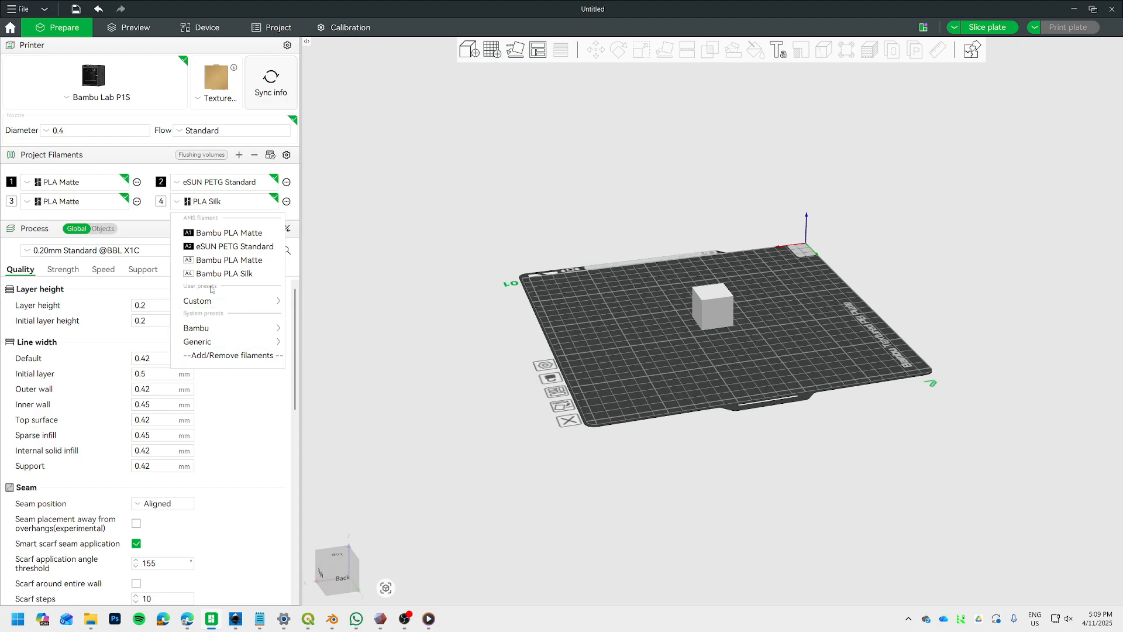
mouse_move(207, 305)
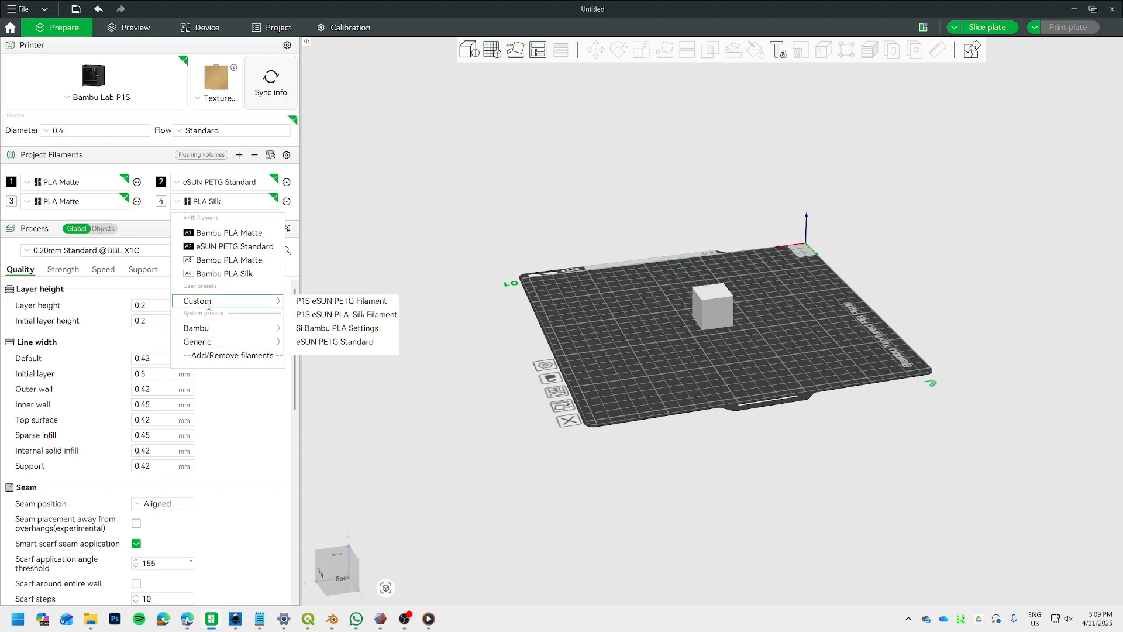
left_click(363, 315)
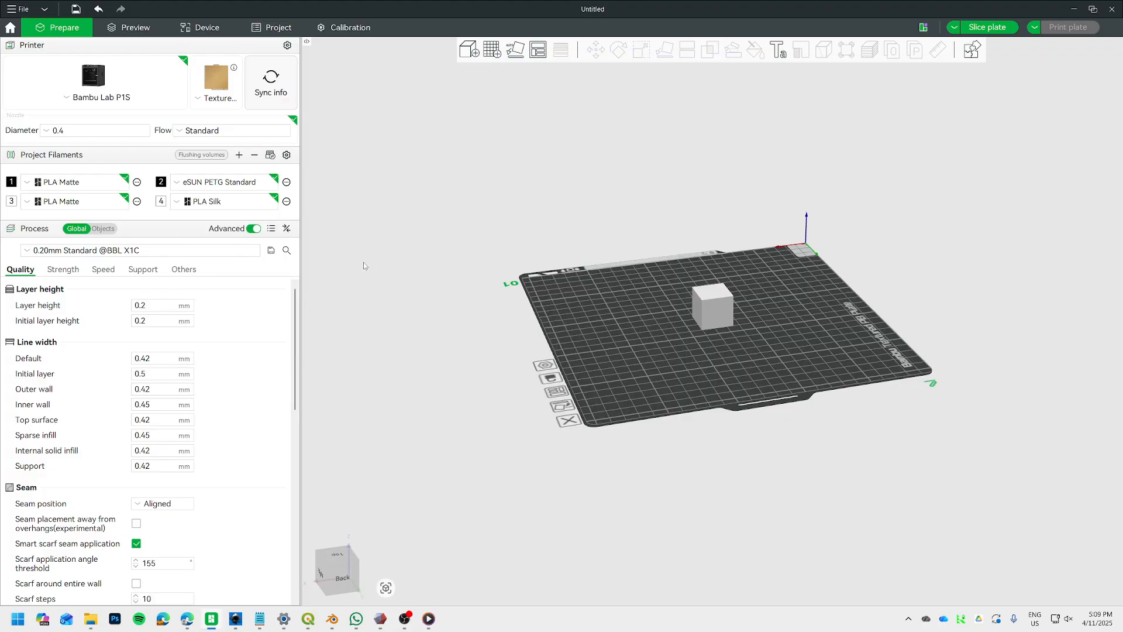
left_click(184, 251)
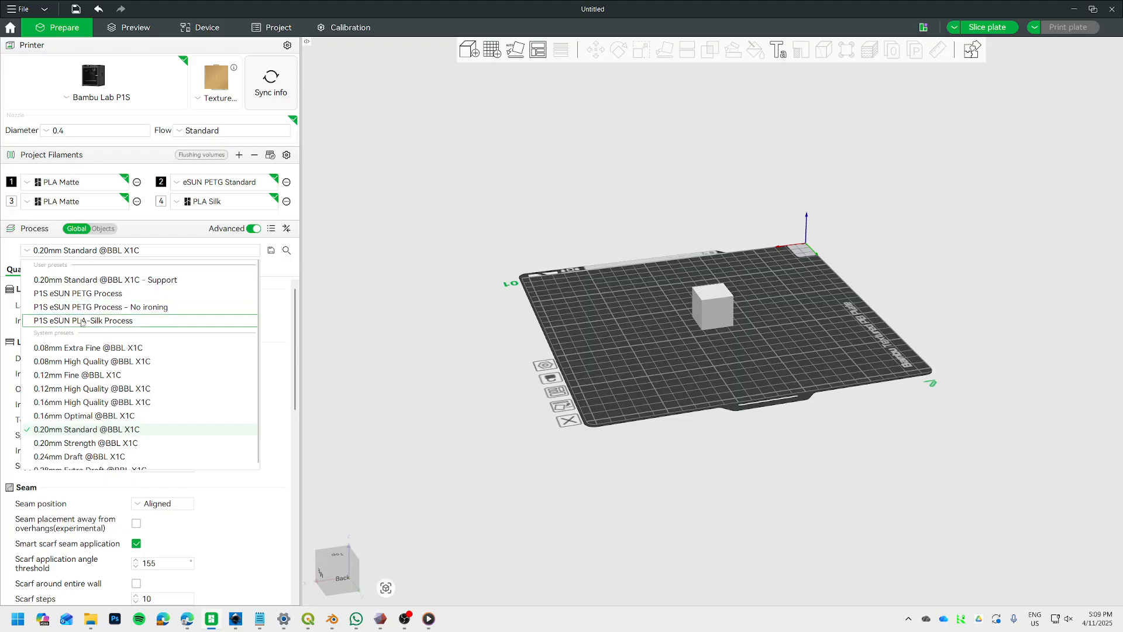
left_click(437, 193)
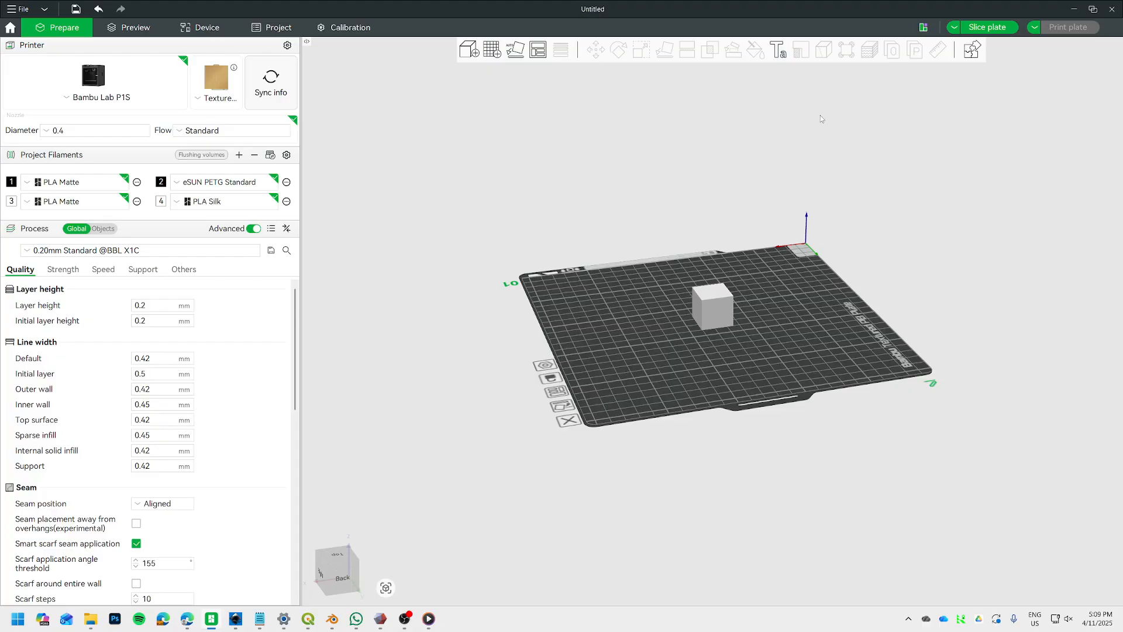
Close Bambu Studio without saving the project, reopen it, and show the Prepare workspace in a maximized window.
left_click_drag(788, 14, 807, 3)
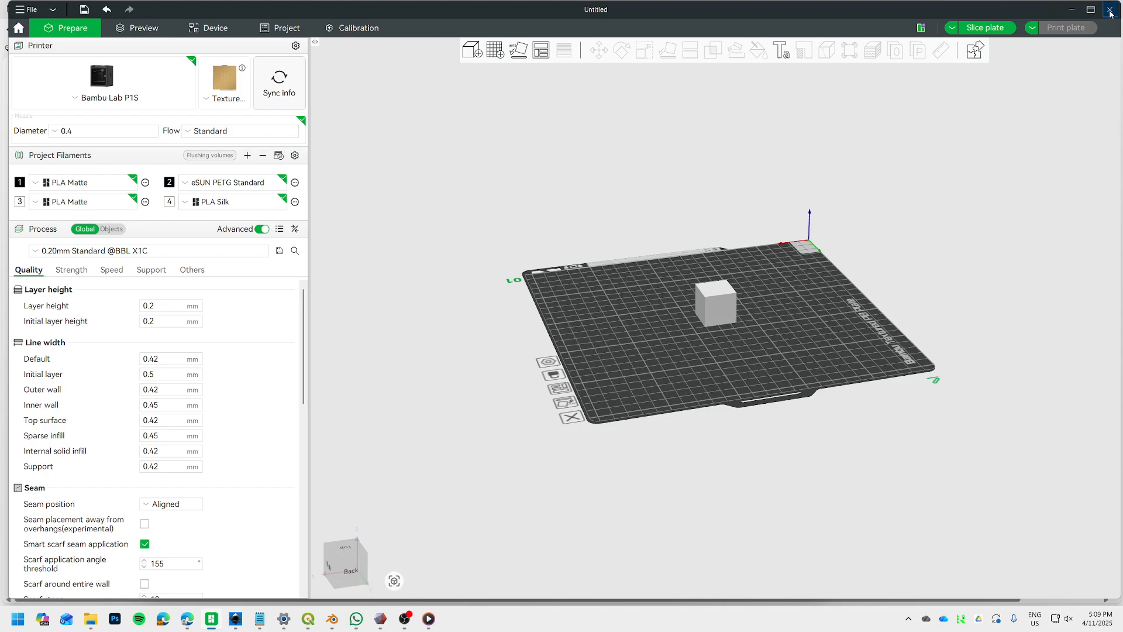
left_click(1110, 14)
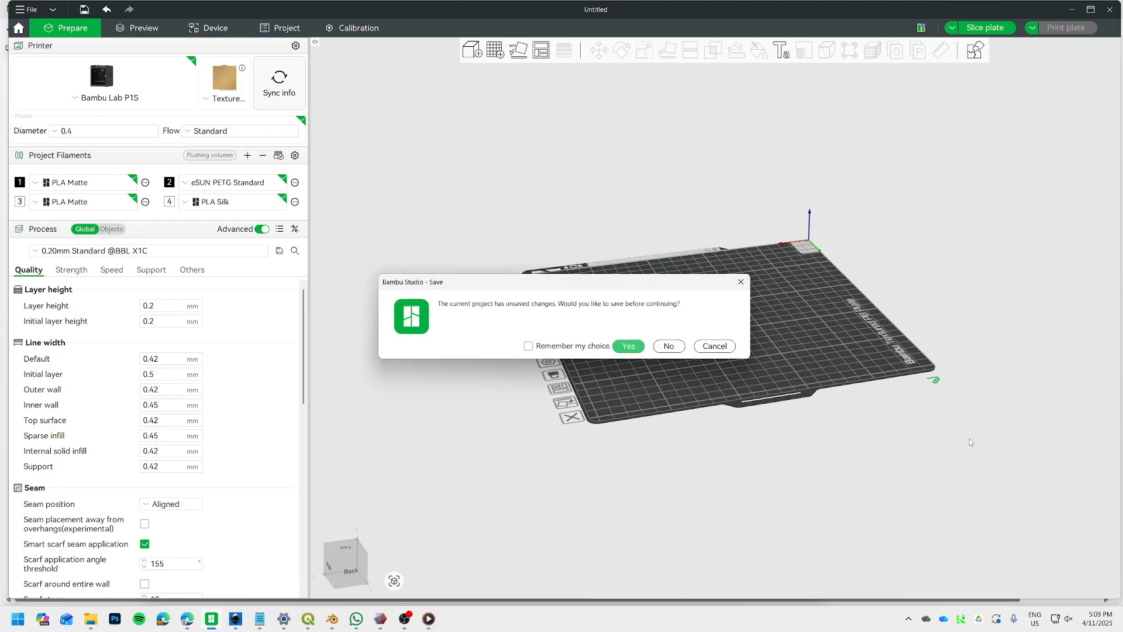
left_click(668, 345)
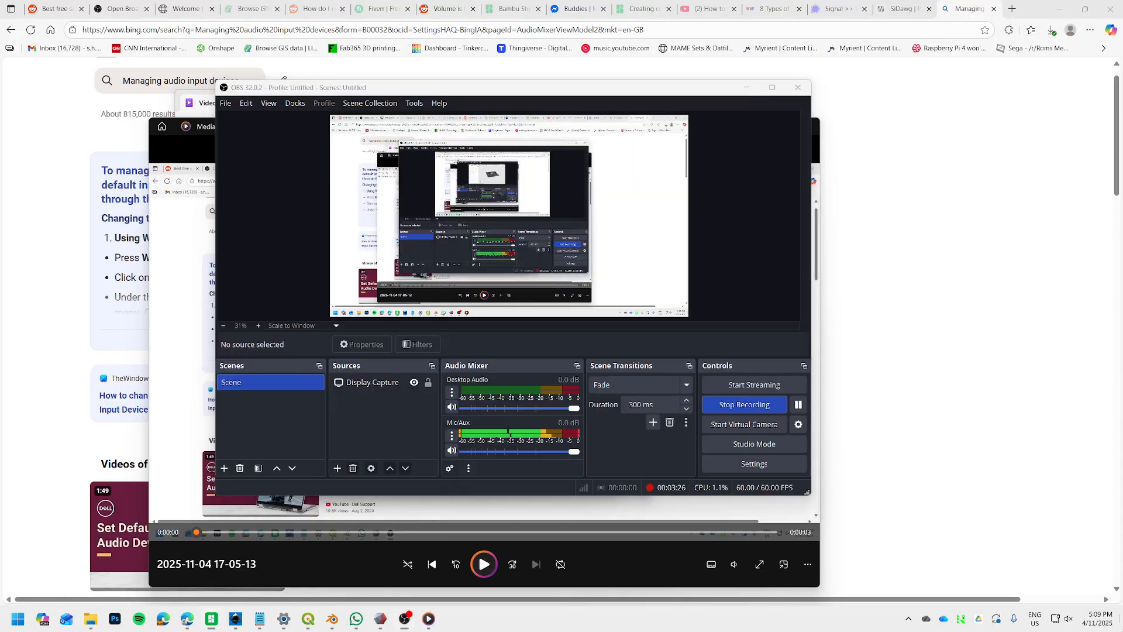
left_click(210, 619)
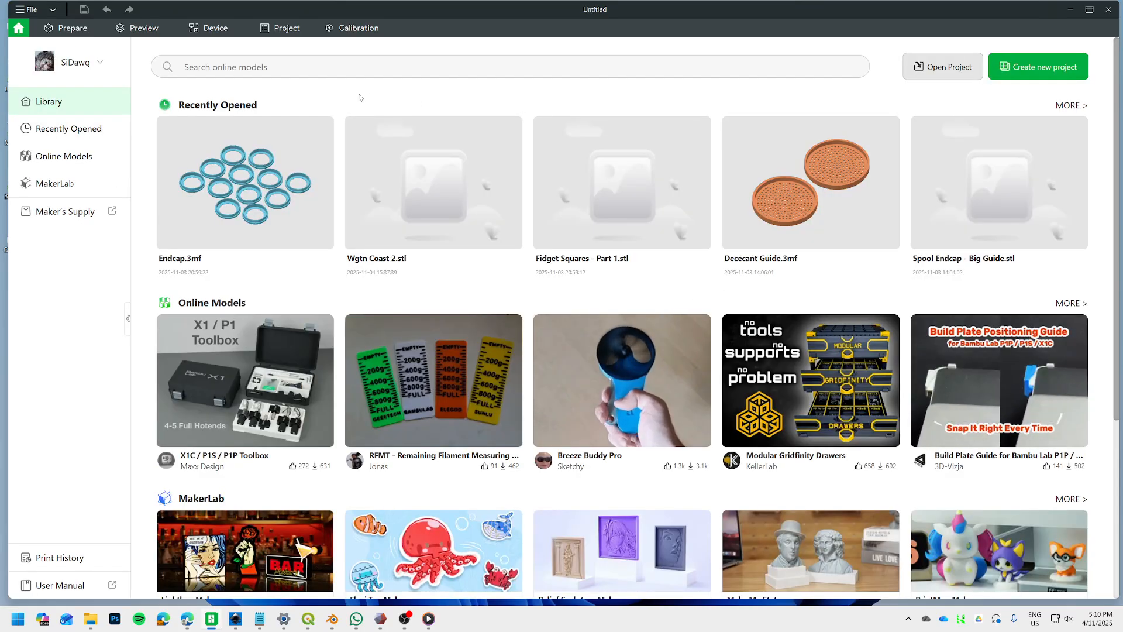
left_click(70, 30)
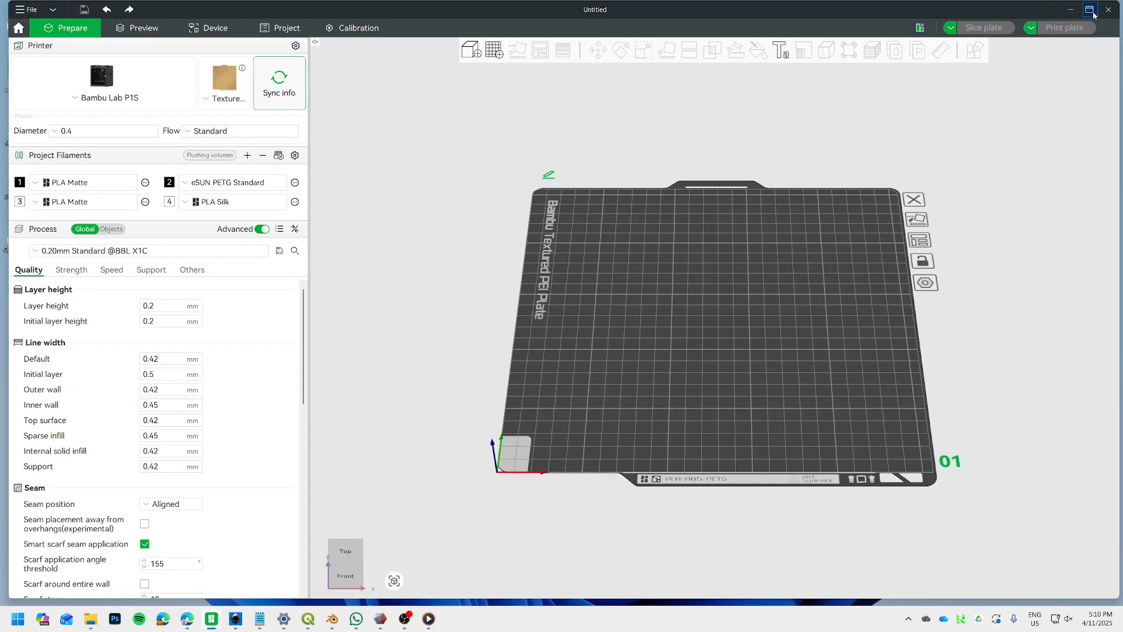
left_click(1090, 11)
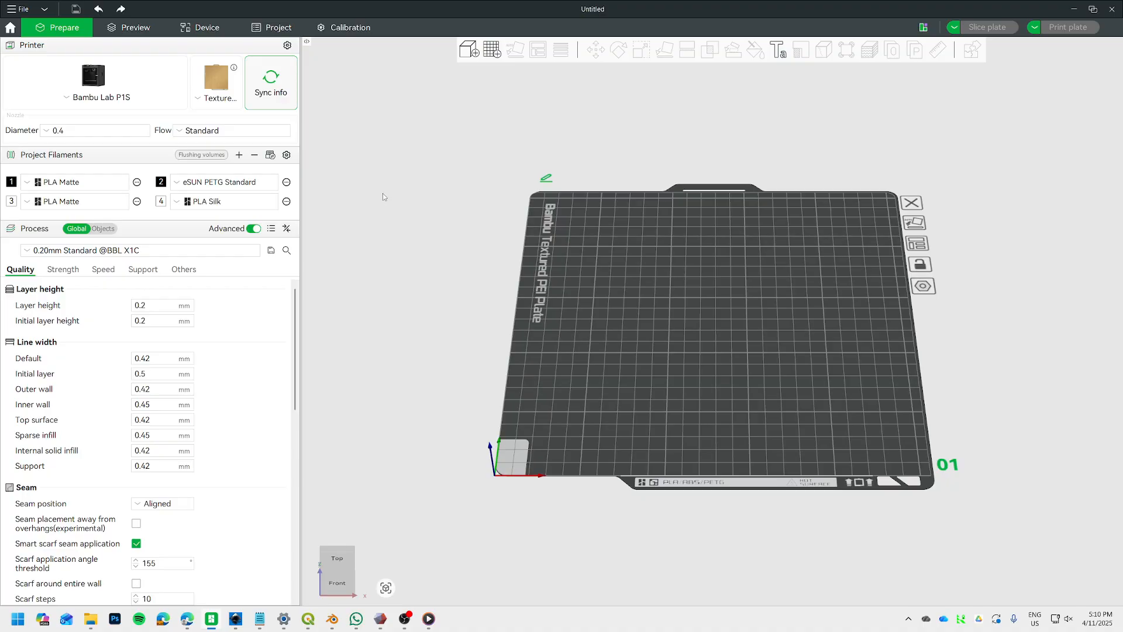
Look through the system filament list in the filament settings and show the custom filaments.
left_click(287, 157)
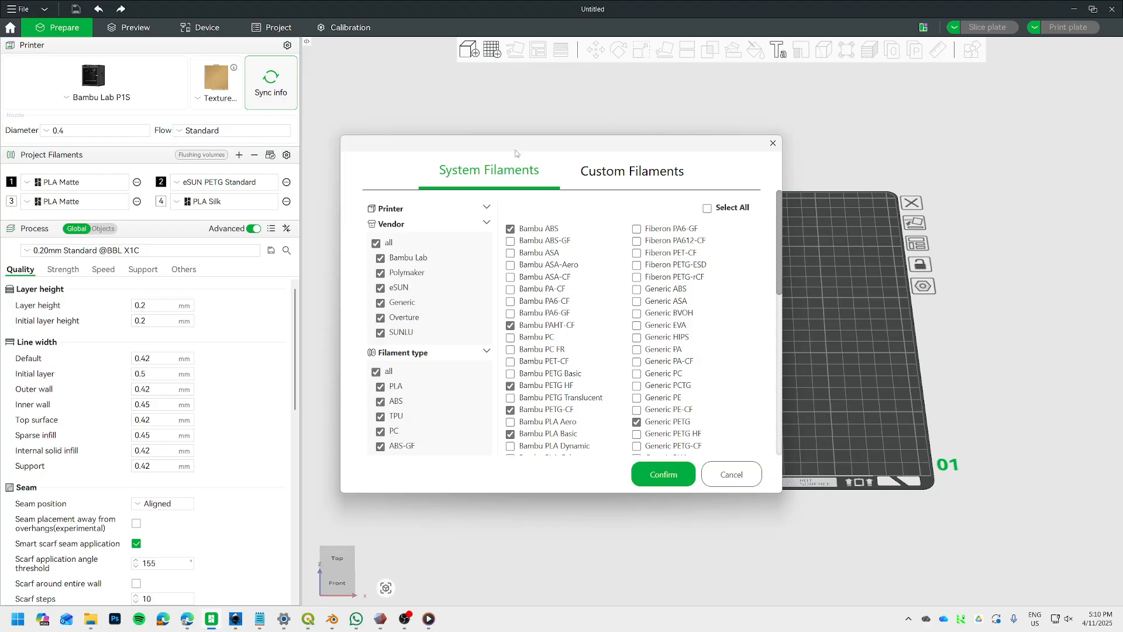
left_click_drag(514, 149, 502, 137)
left_click_drag(768, 235, 767, 412)
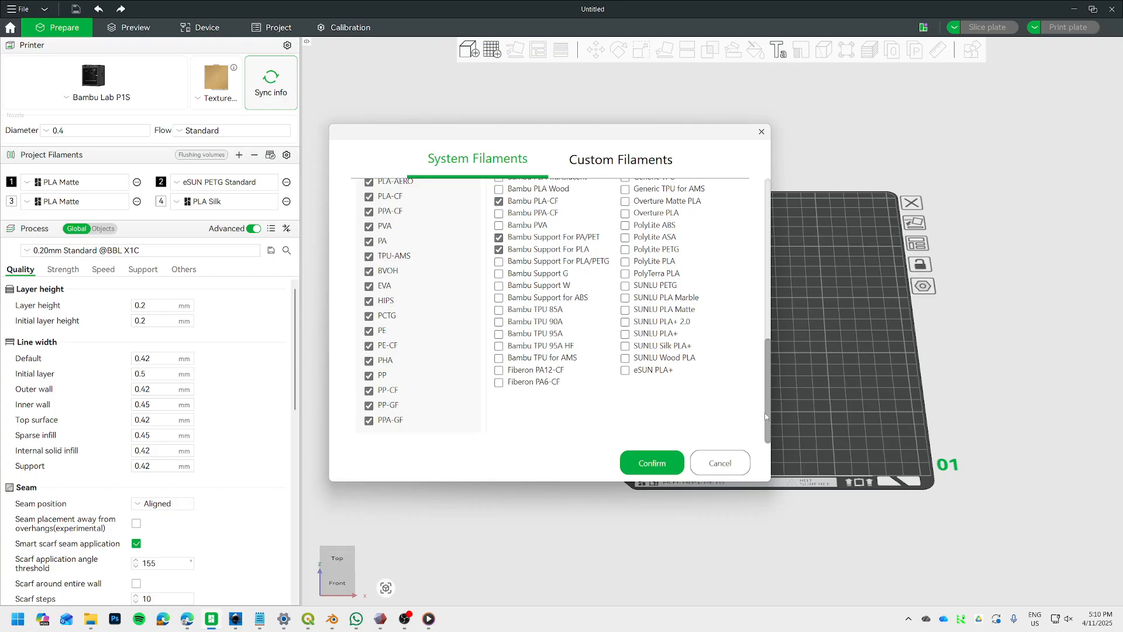
scroll(767, 419, "up", 10)
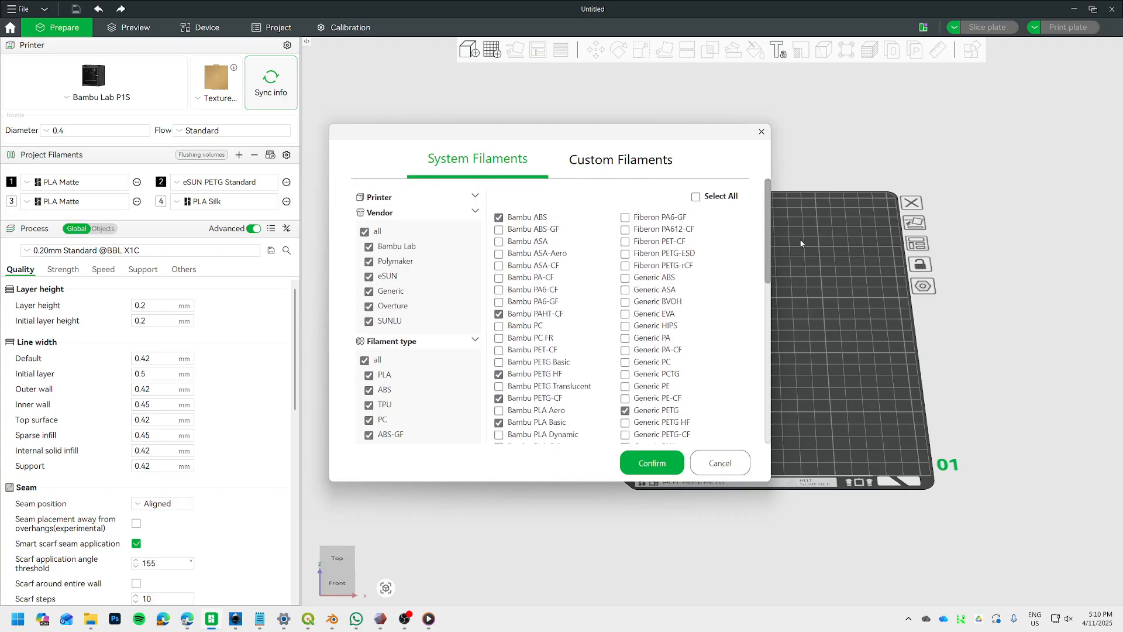
left_click(611, 169)
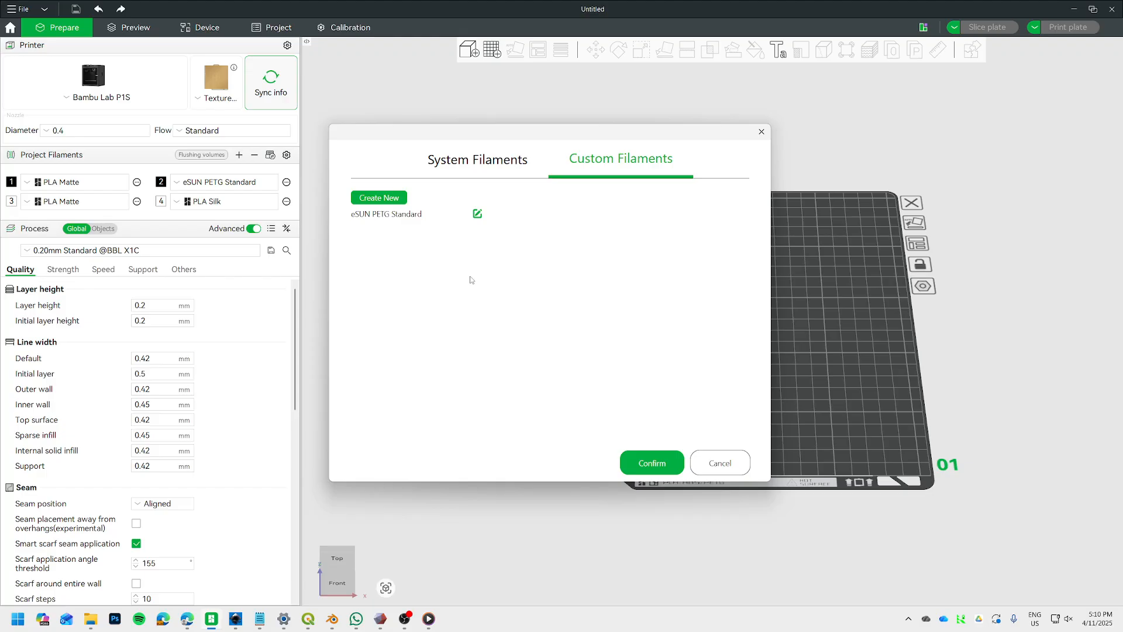
Start a new custom filament with vendor eSUN, type PLA and serial Silk.
left_click(372, 198)
left_click(585, 293)
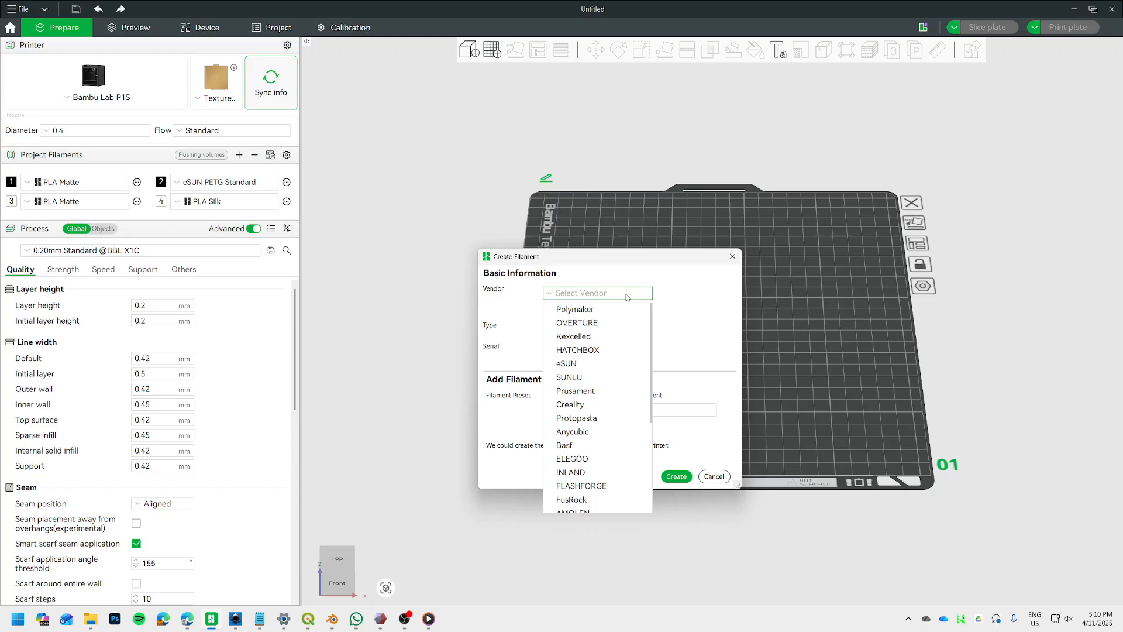
left_click(567, 363)
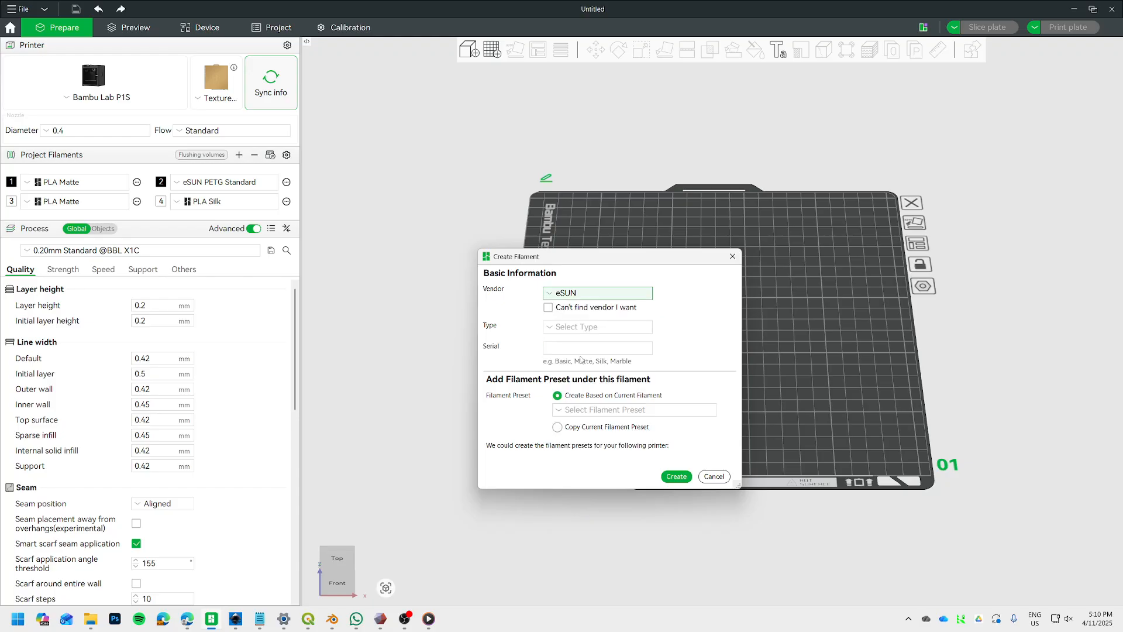
left_click(570, 326)
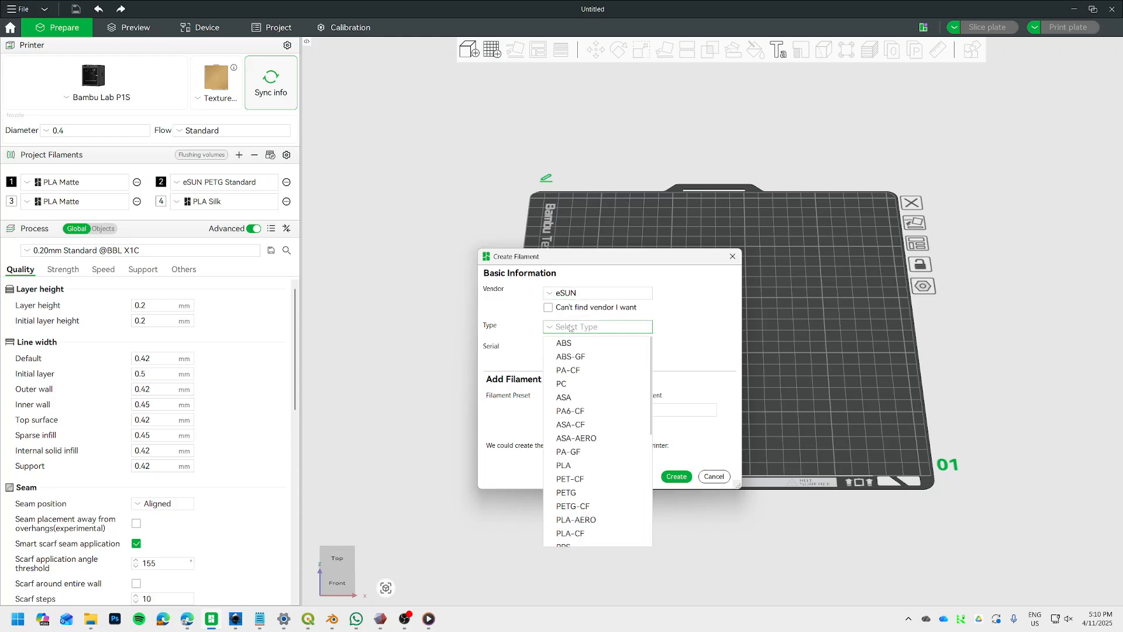
left_click(564, 465)
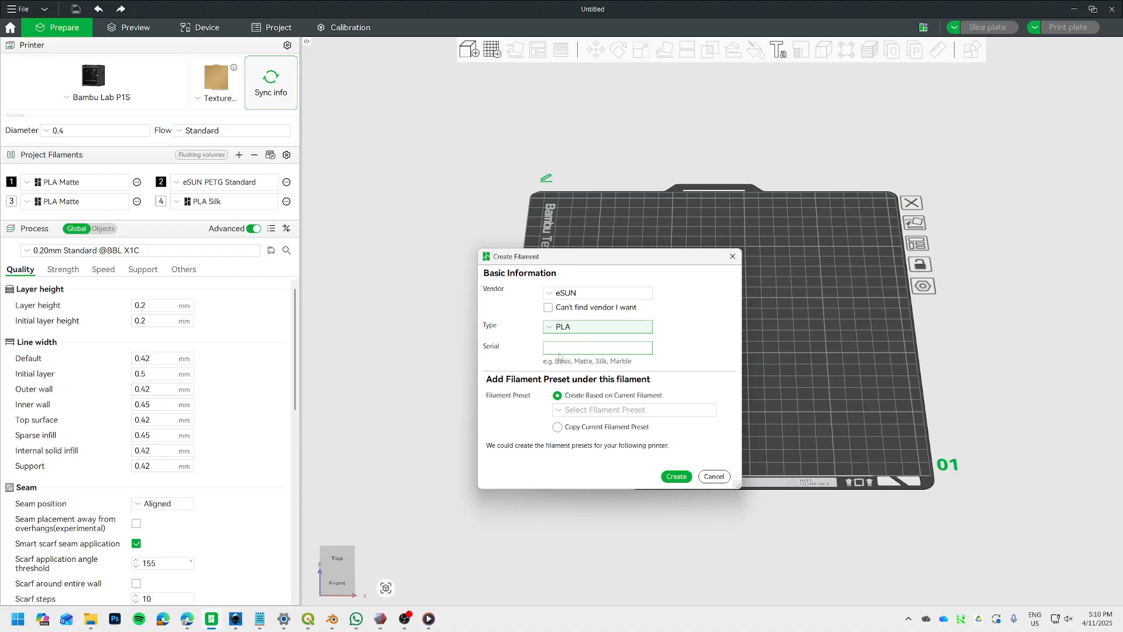
left_click(585, 347)
type("Silk")
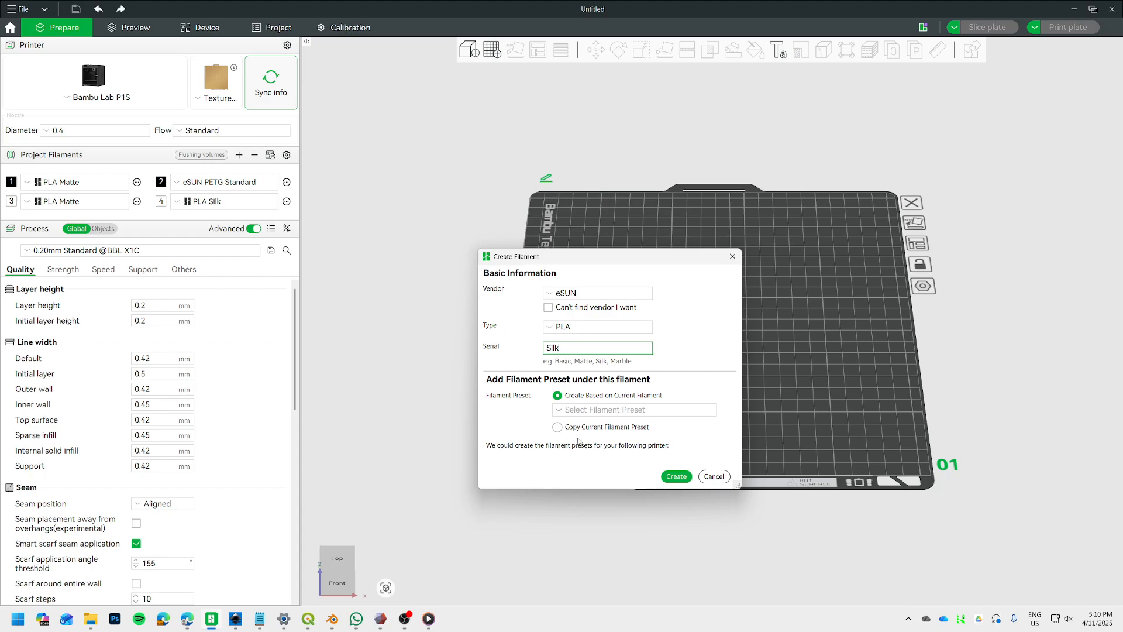
Create the filament by copying the P1S eSUN PLA-Silk Filament preset for the Bambu Lab P1S 0.4 nozzle.
left_click(587, 411)
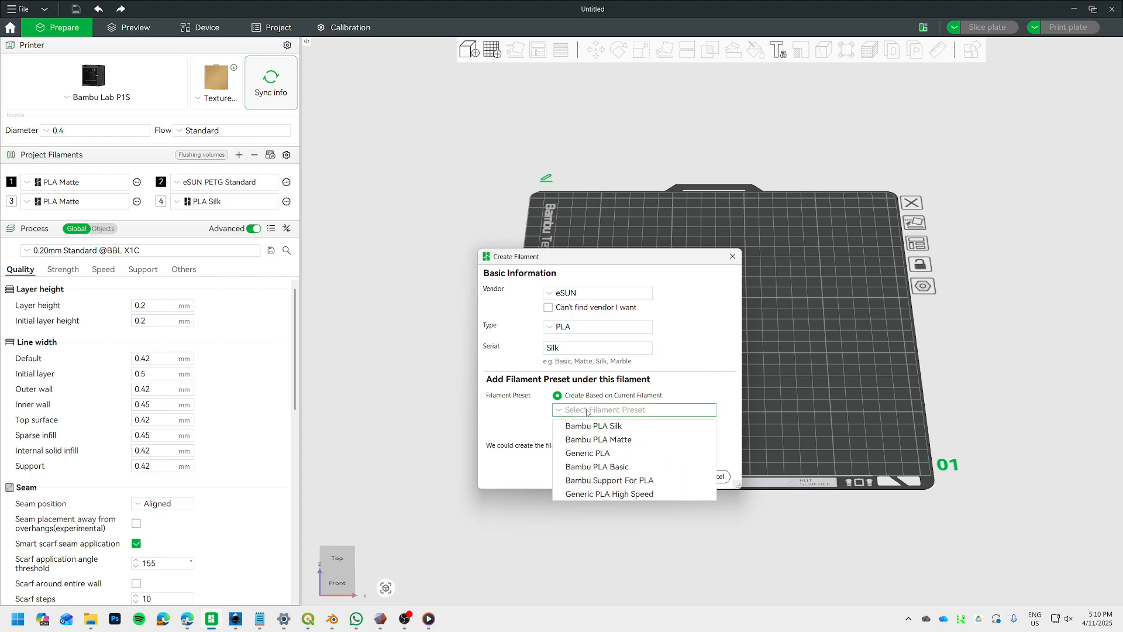
left_click(587, 410)
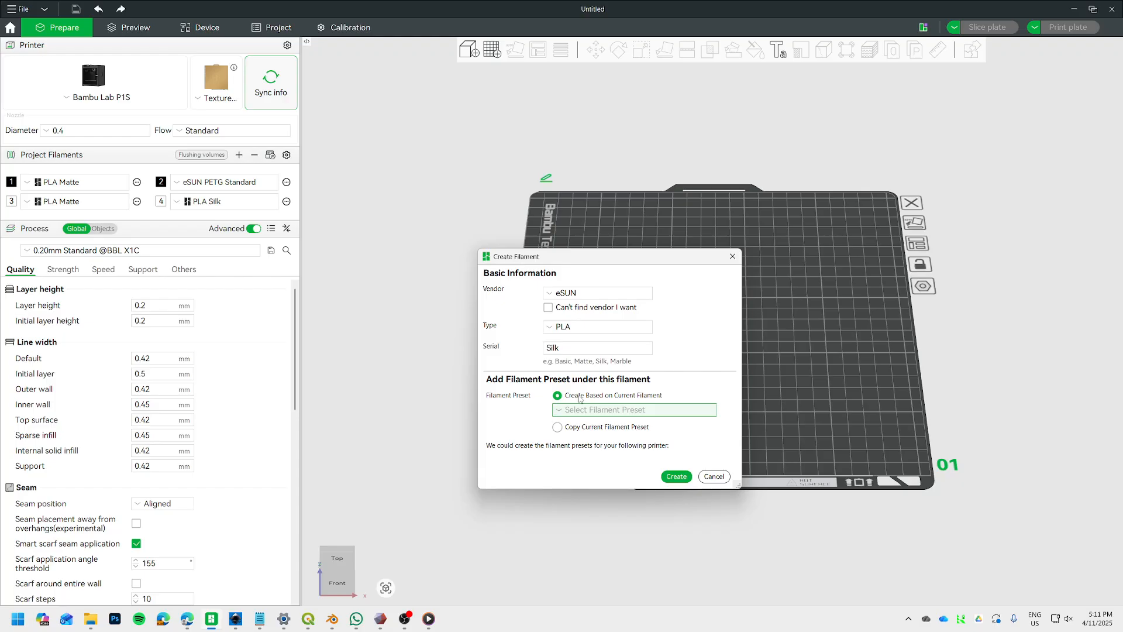
left_click(557, 427)
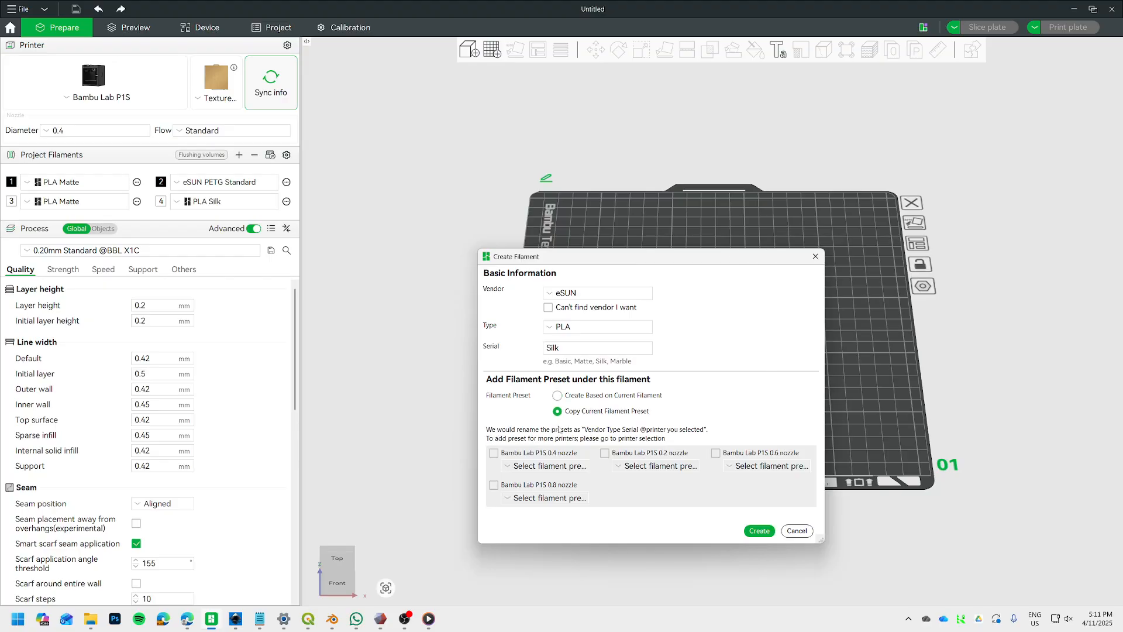
left_click(495, 458)
left_click(567, 470)
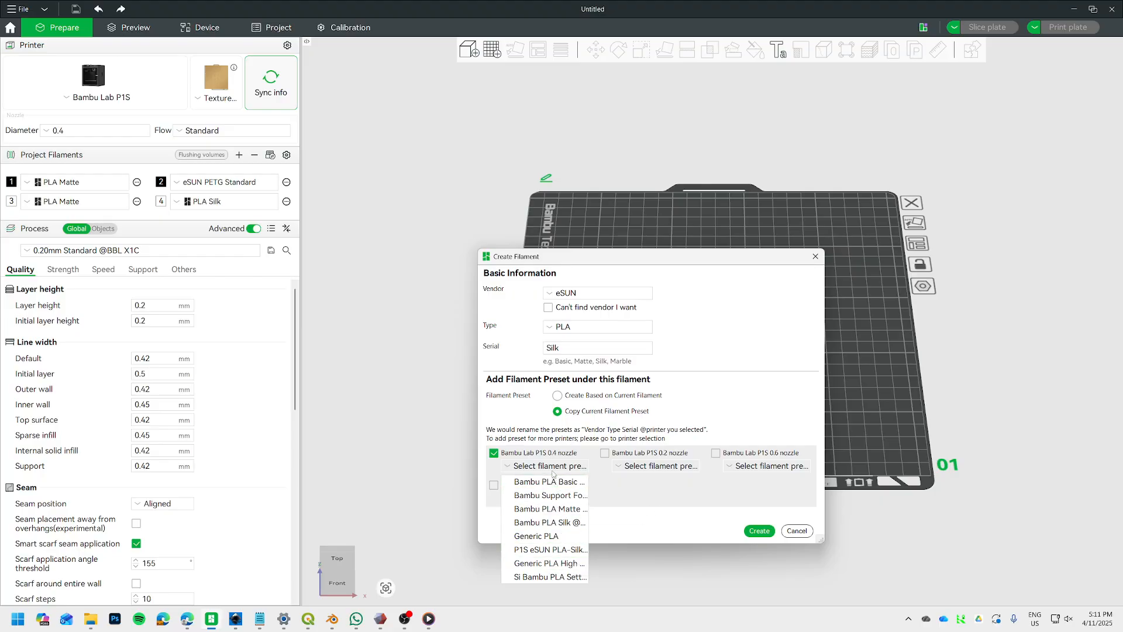
left_click(552, 550)
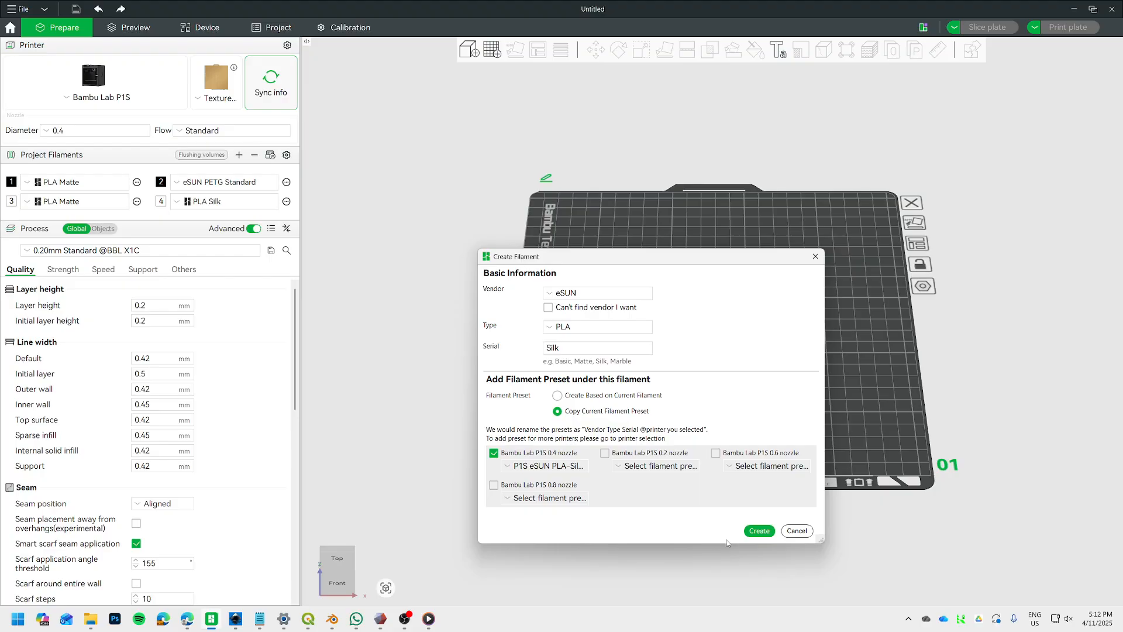
left_click(759, 531)
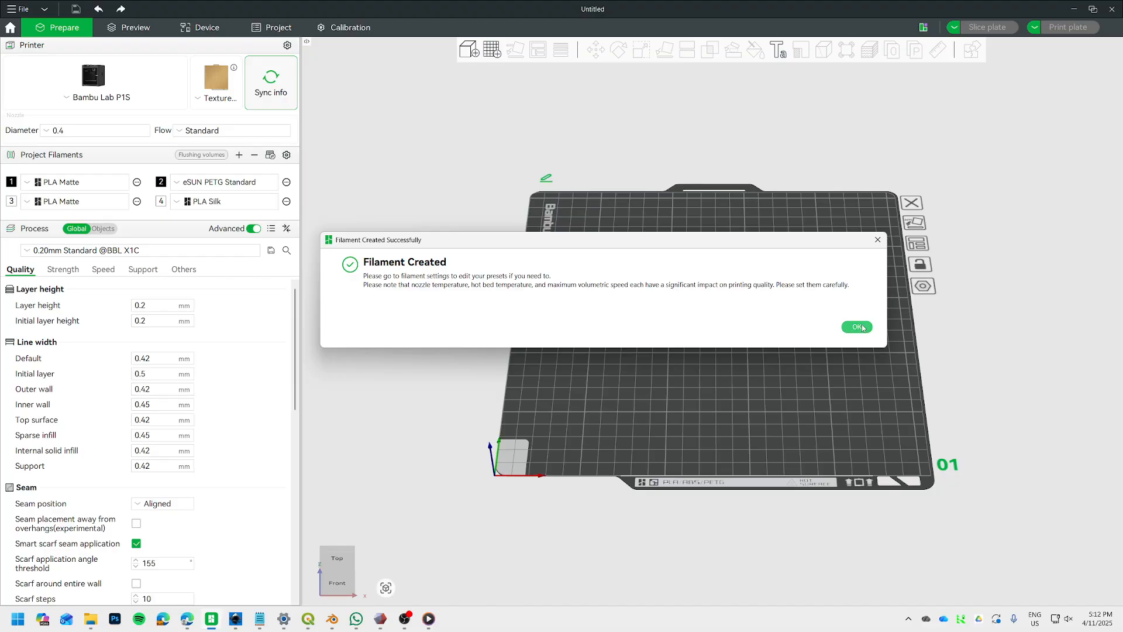
left_click(858, 327)
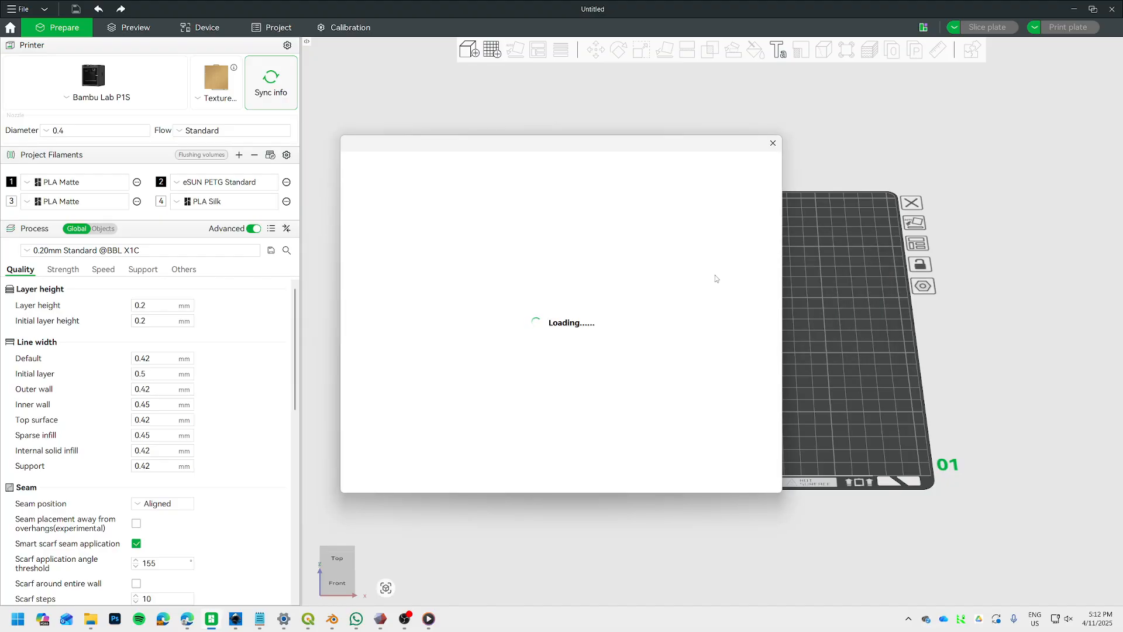
Check the custom filaments for eSUN PLA Silk, confirm the filament selection, and view the fourth project filament's preset groups.
left_click(637, 175)
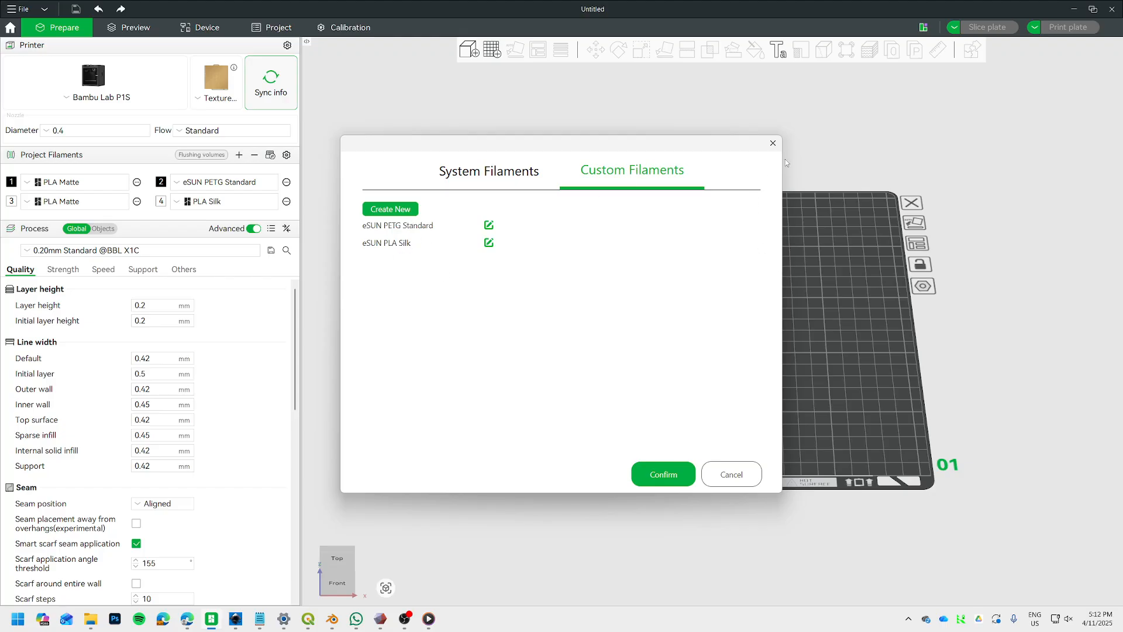
left_click(670, 478)
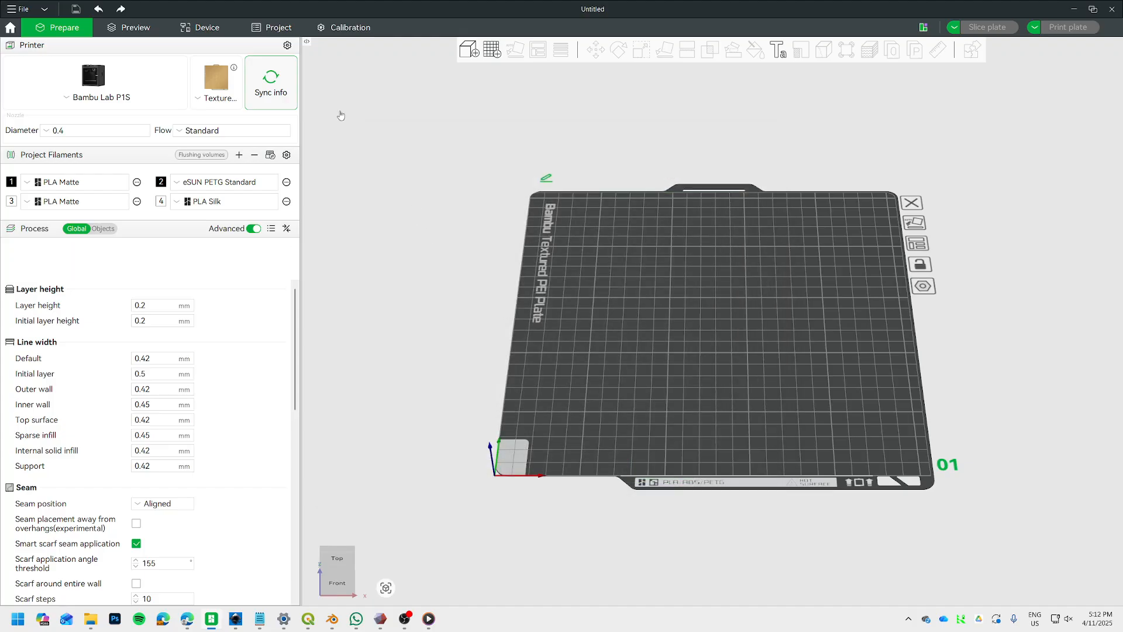
left_click(226, 202)
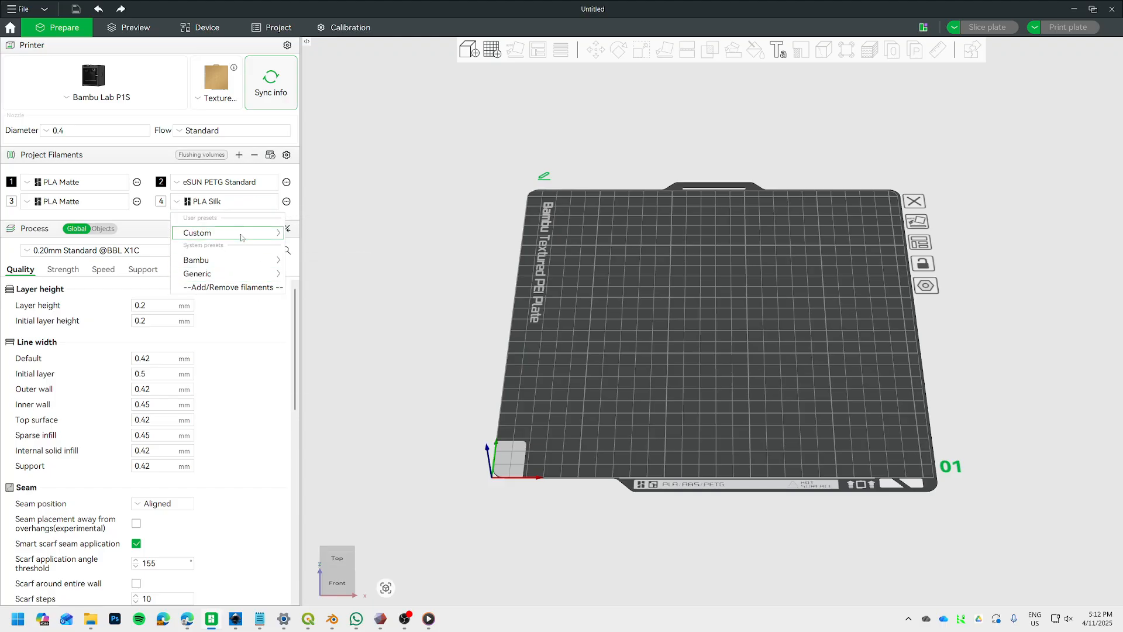
left_click(416, 173)
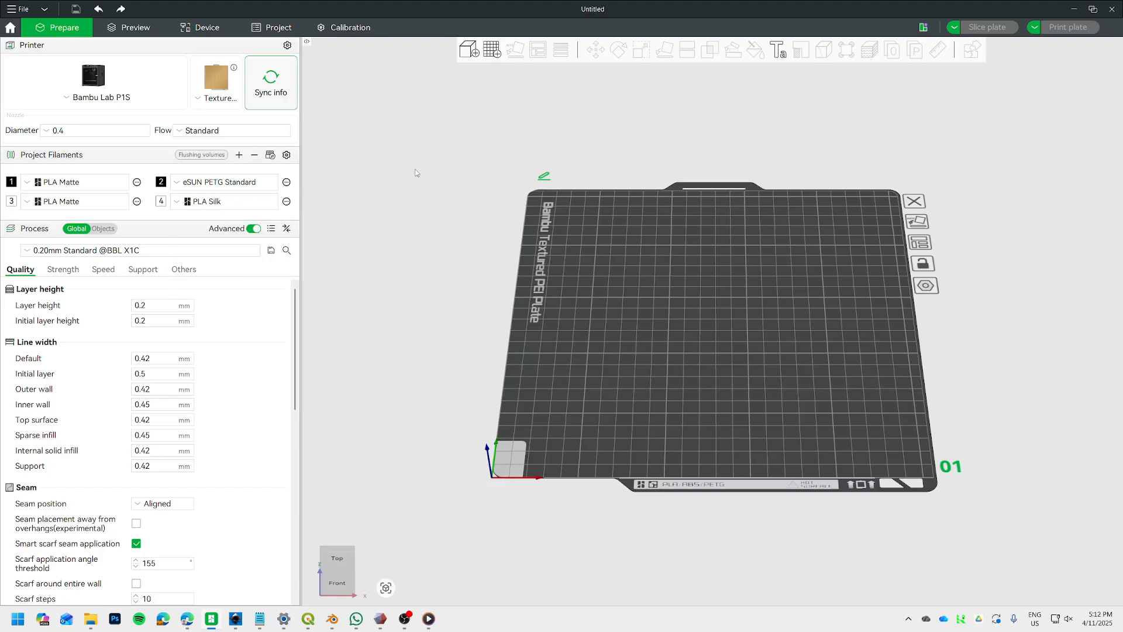
Set the filament of AMS slot A4 on the printer to eSUN PLA Silk in its materials setting.
left_click(205, 30)
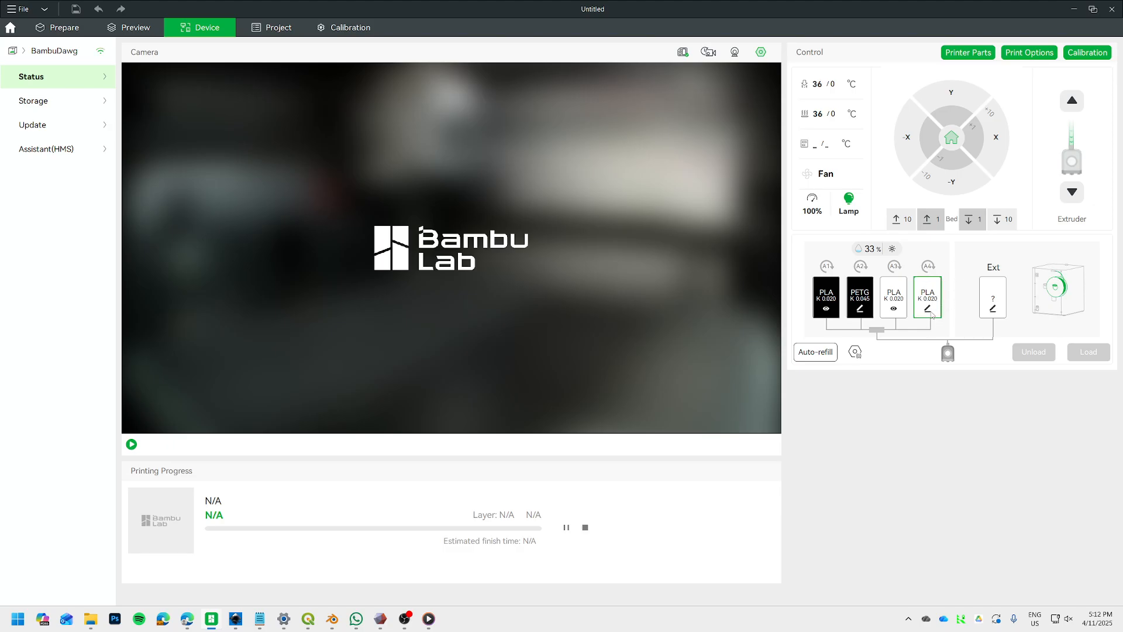
left_click(928, 310)
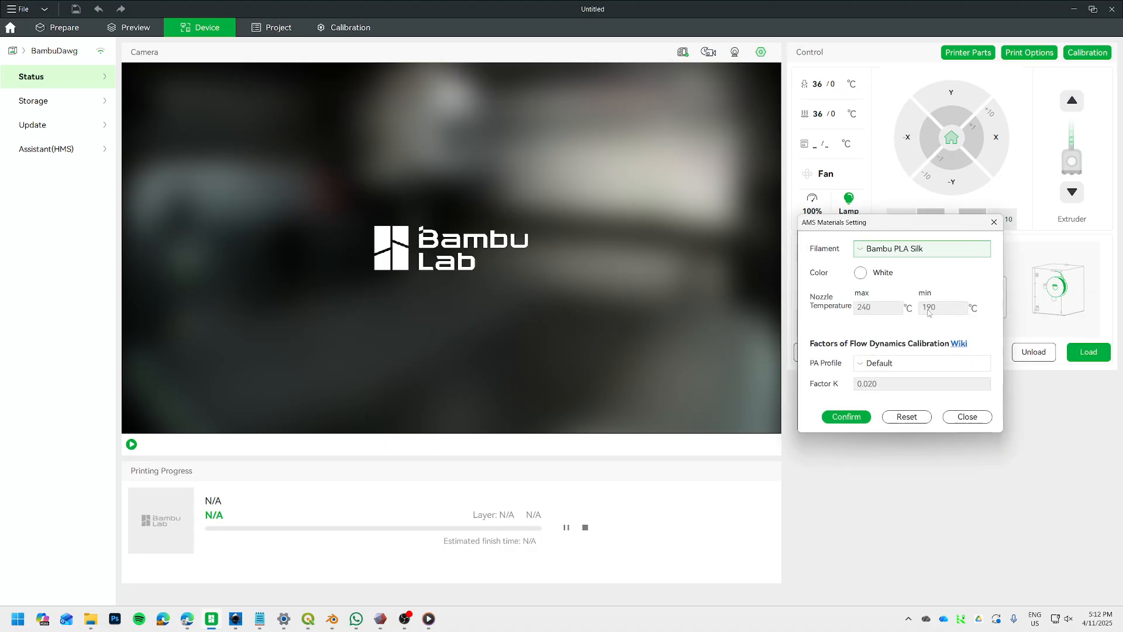
left_click(893, 251)
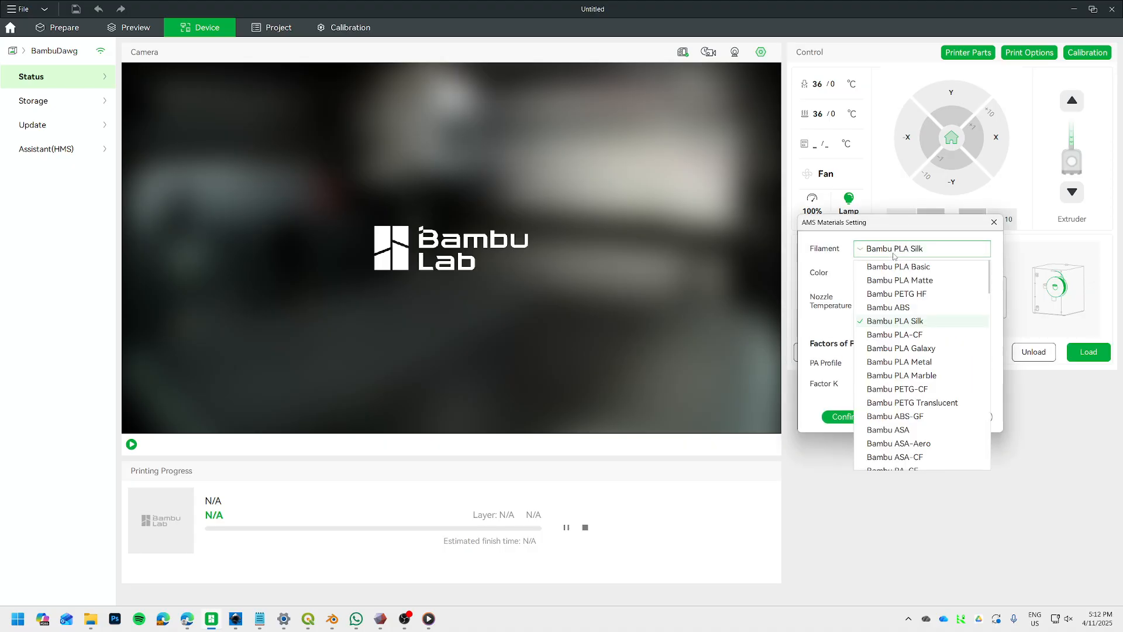
scroll(914, 393, "down", 20)
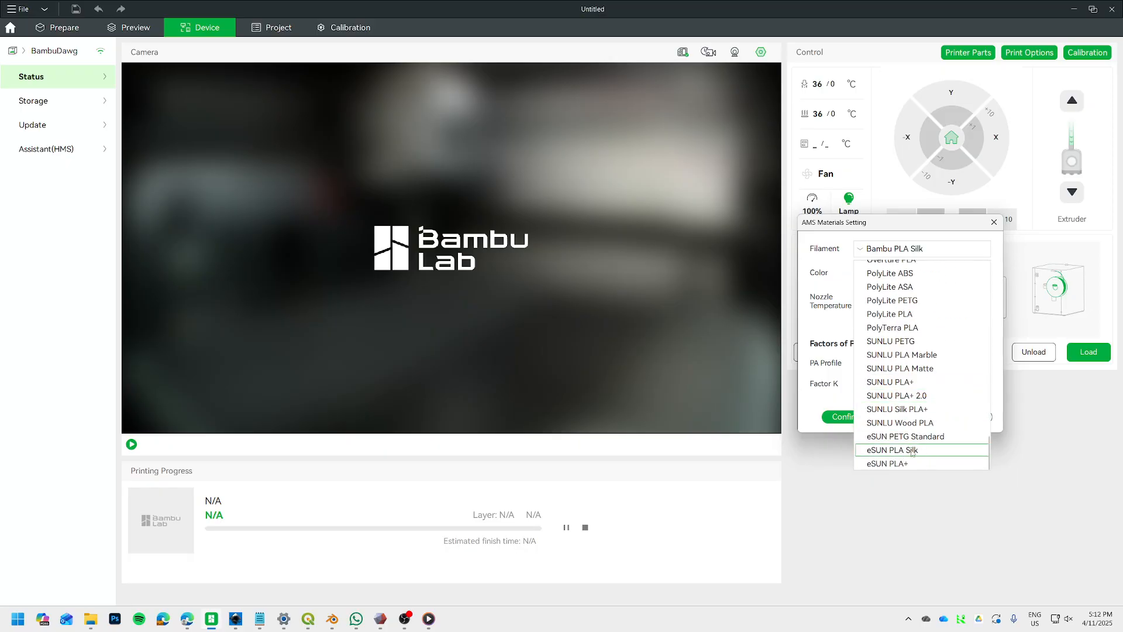
scroll(920, 449, "up", 10)
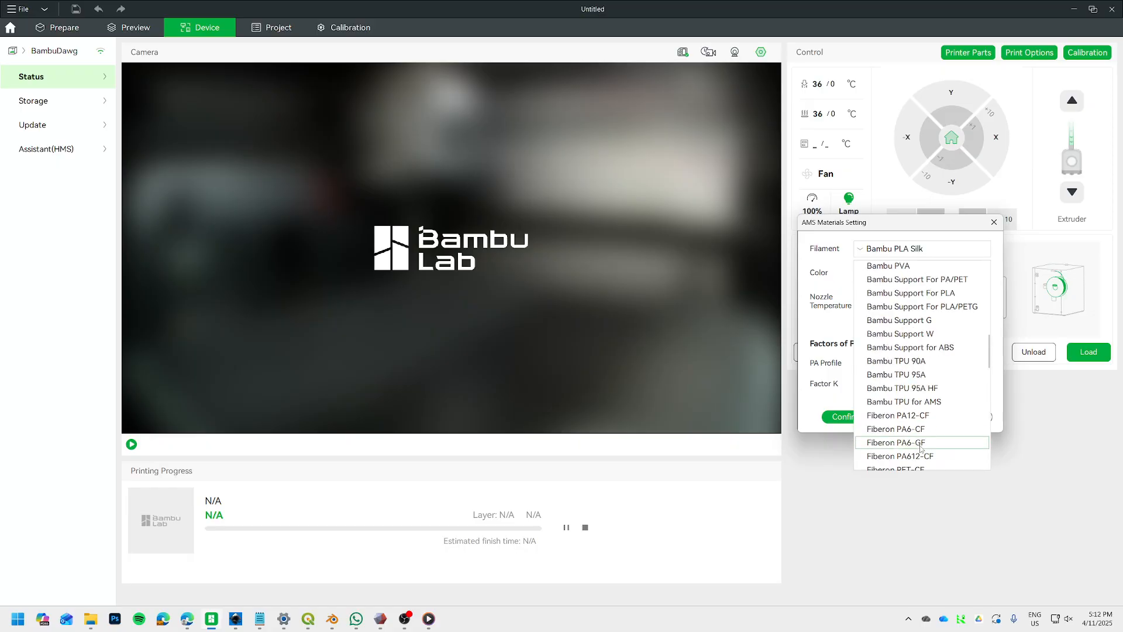
scroll(921, 450, "up", 5)
scroll(952, 404, "down", 3)
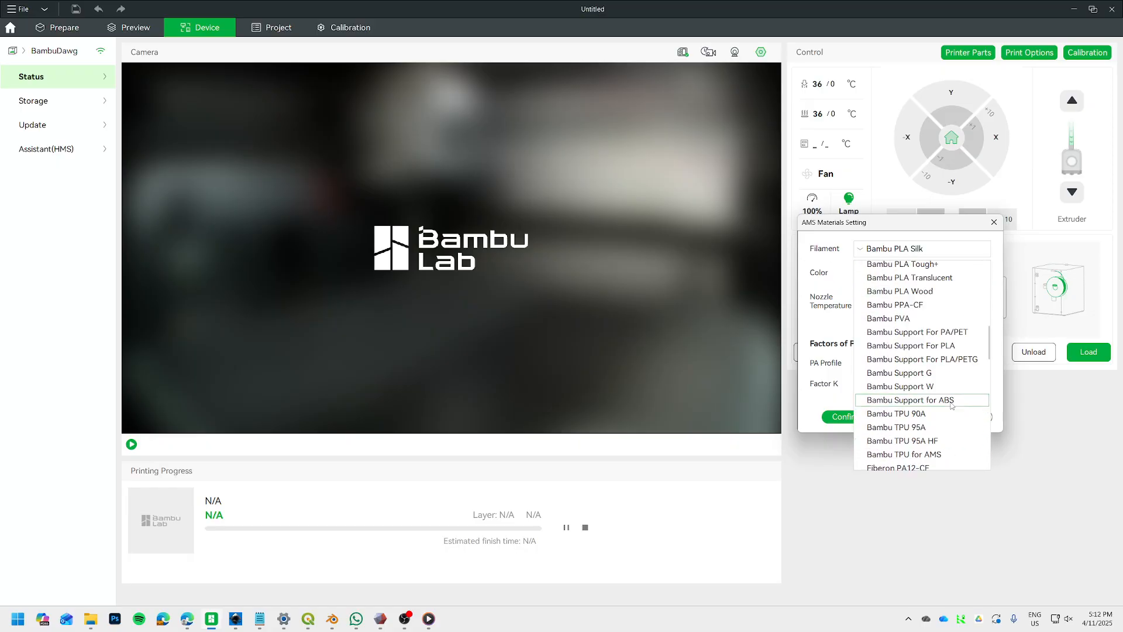
scroll(942, 407, "down", 12)
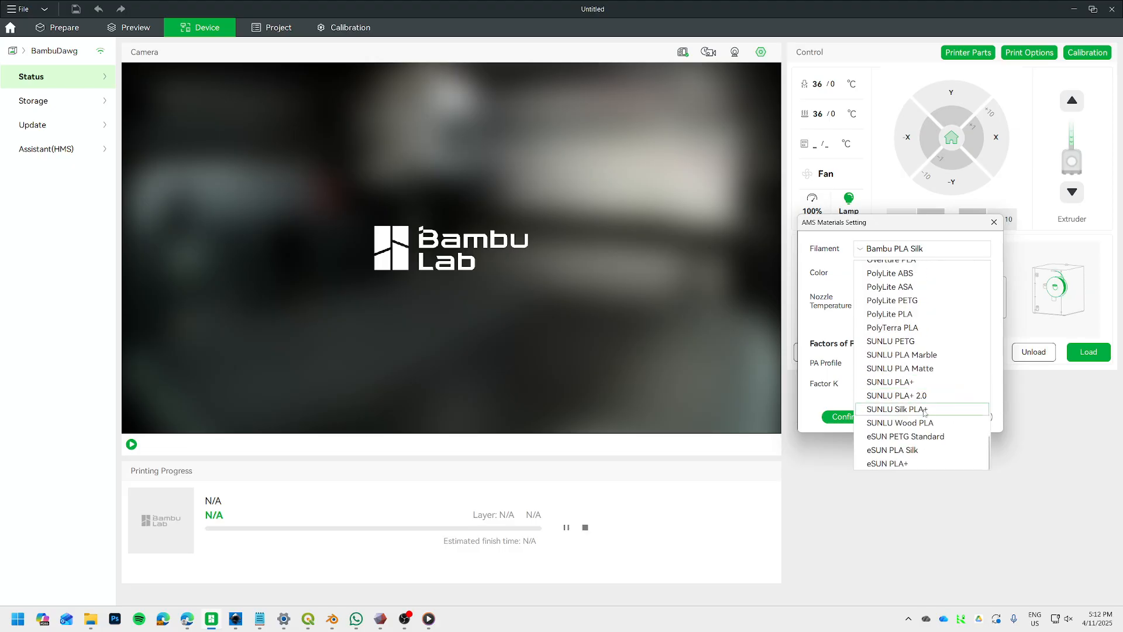
left_click(908, 452)
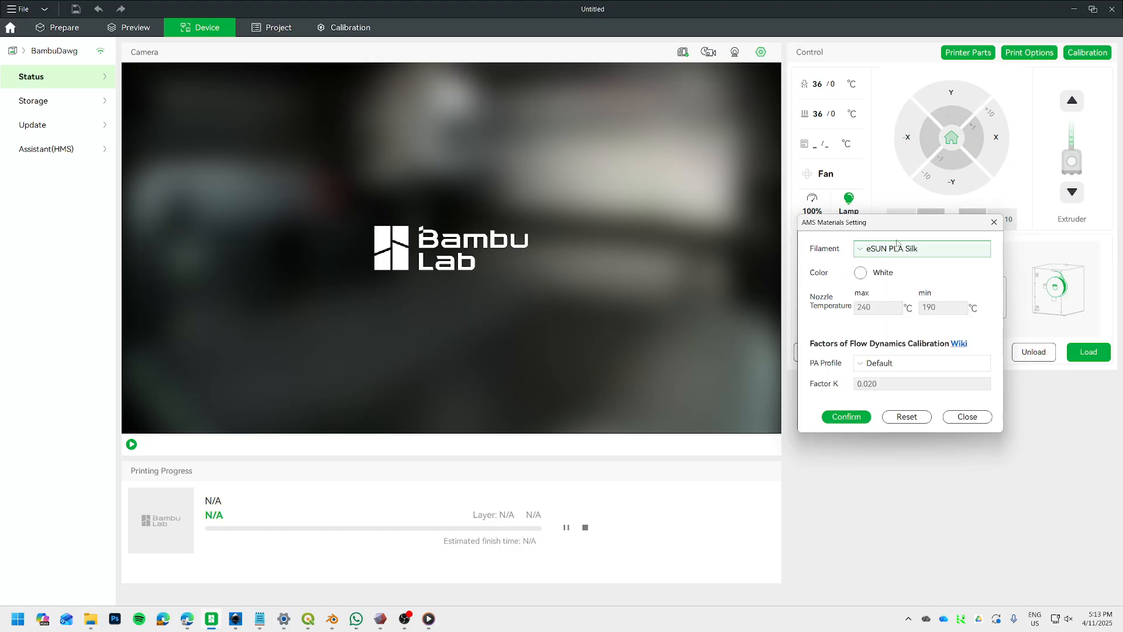
Set the color of AMS slot A4 to light gray, keep the Default PA profile, and apply the materials setting.
left_click(860, 273)
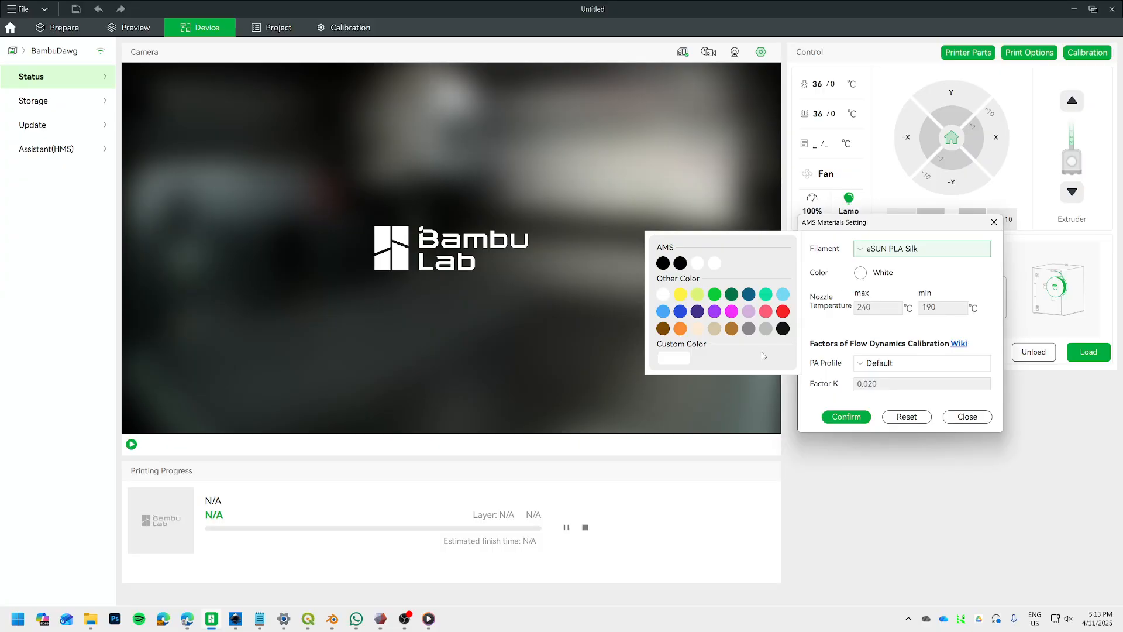
left_click(765, 331)
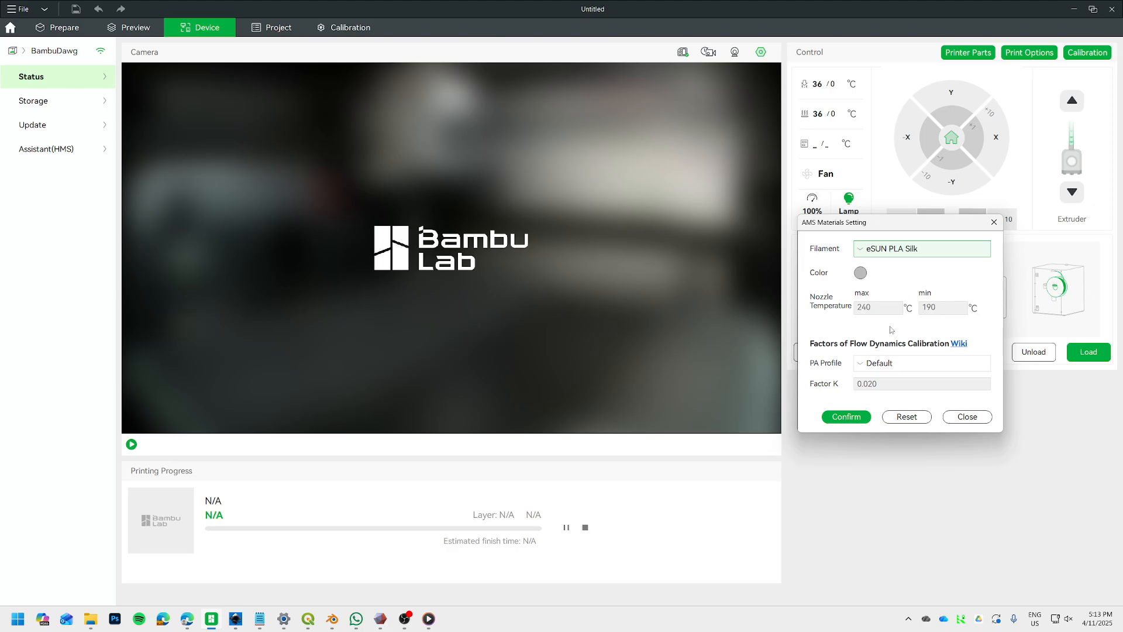
left_click(908, 363)
left_click(908, 363)
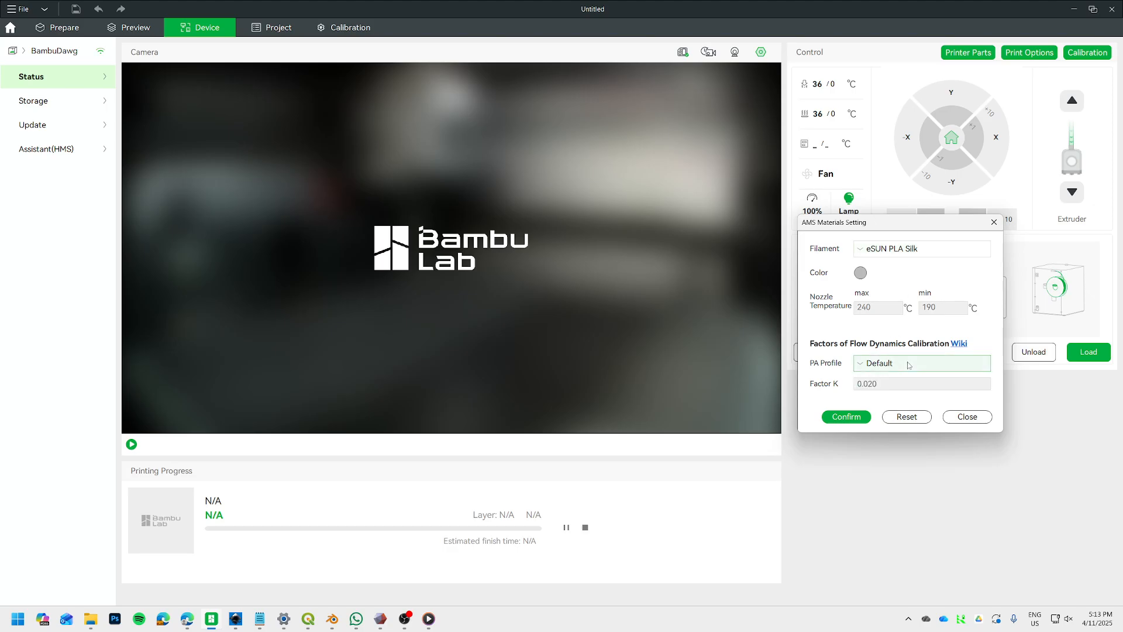
left_click(905, 367)
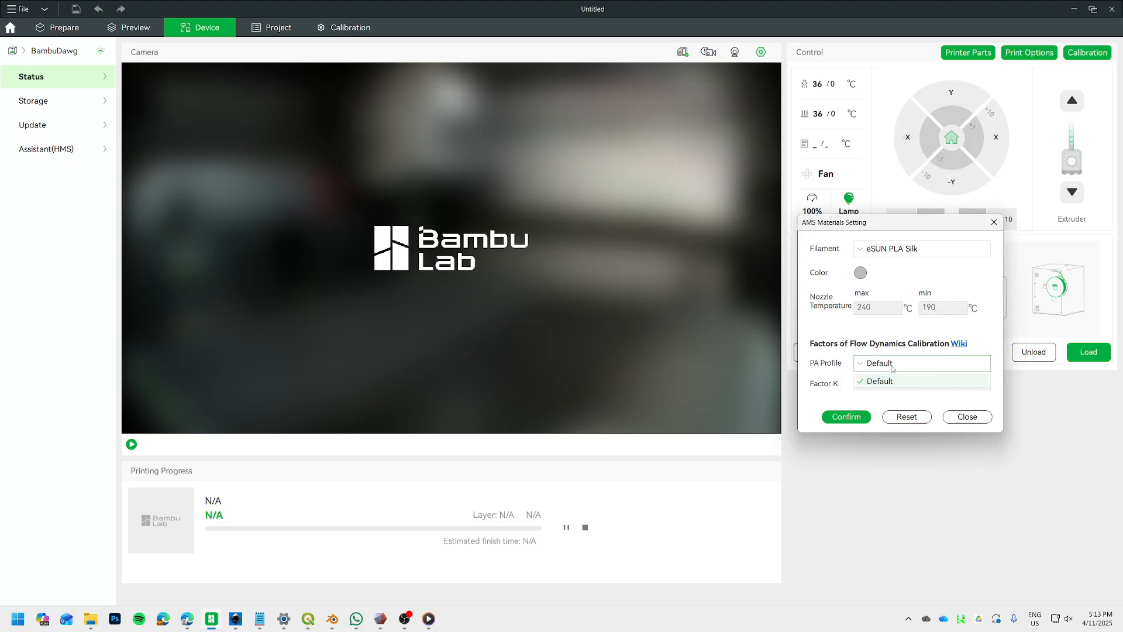
left_click(913, 381)
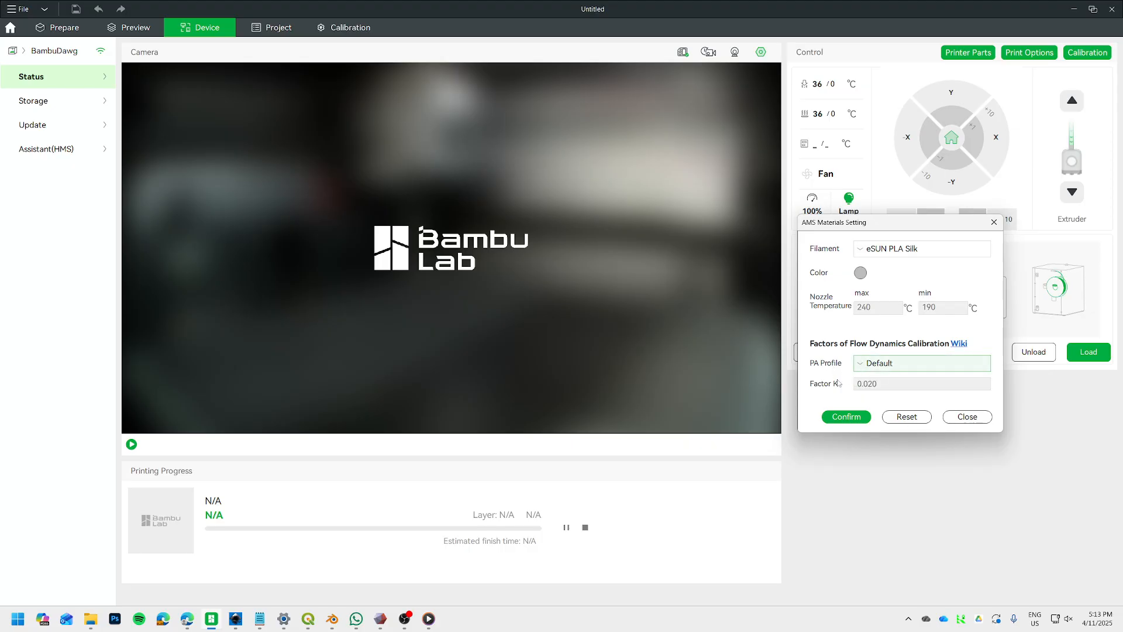
left_click(853, 417)
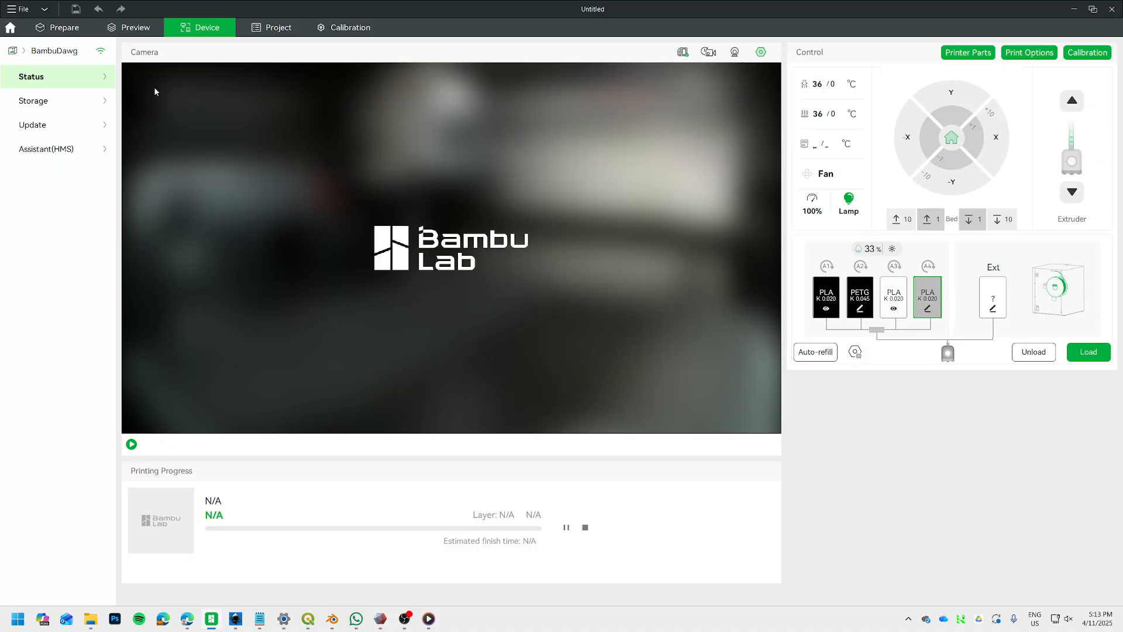
Remove the extra project filaments until only the first is left, and set that one to eSUN PLA Silk from AMS slot A4.
left_click(57, 27)
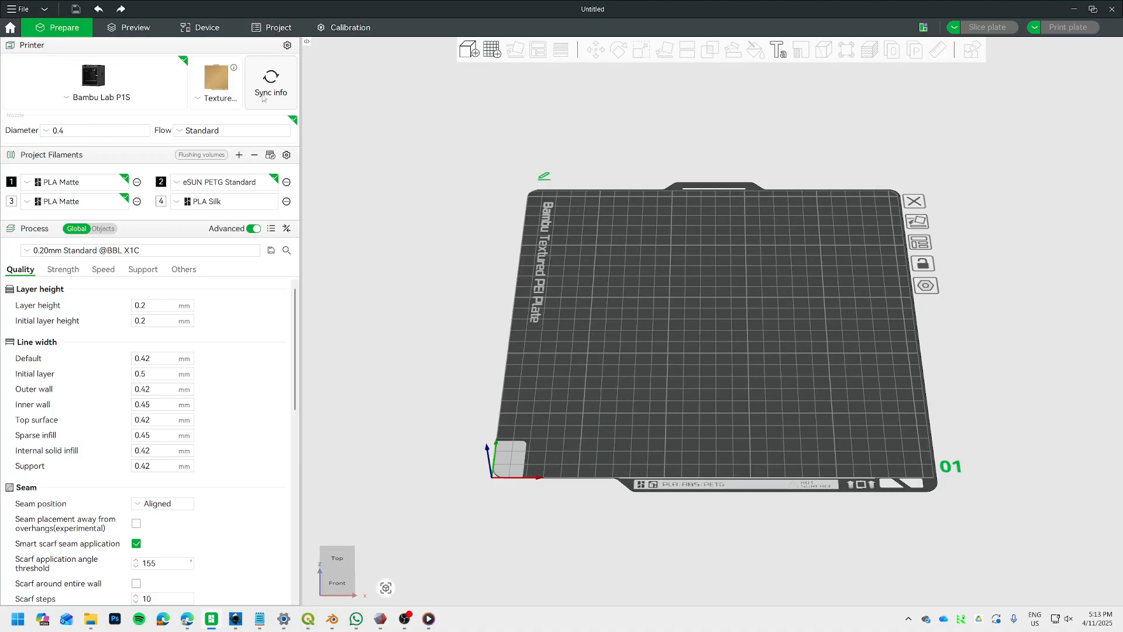
left_click(224, 201)
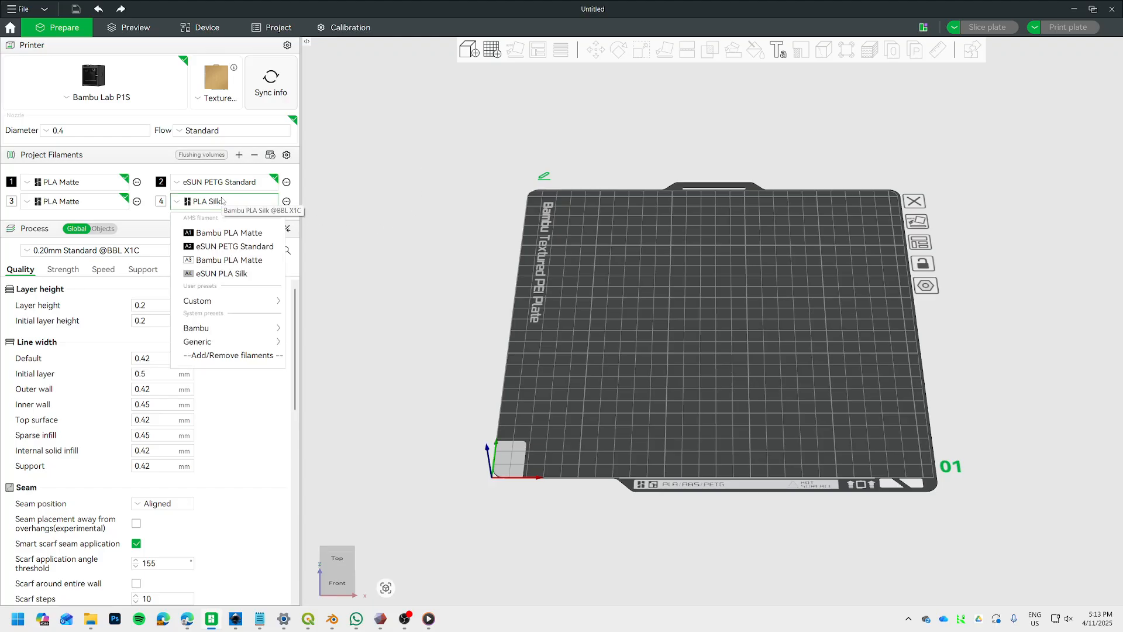
left_click(218, 273)
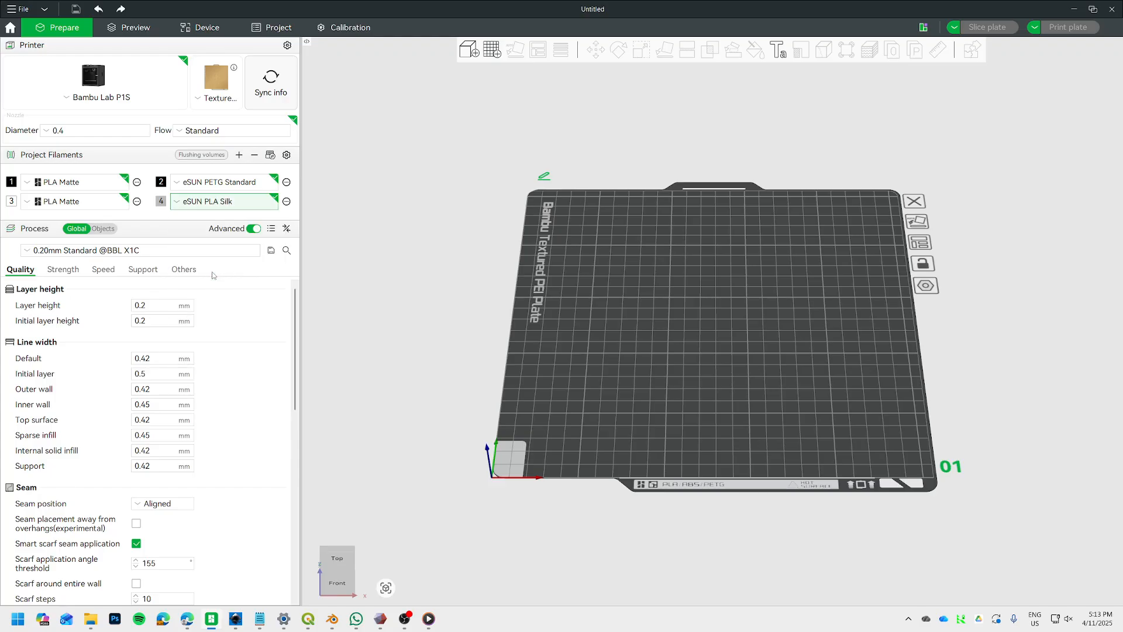
left_click(254, 155)
left_click(229, 182)
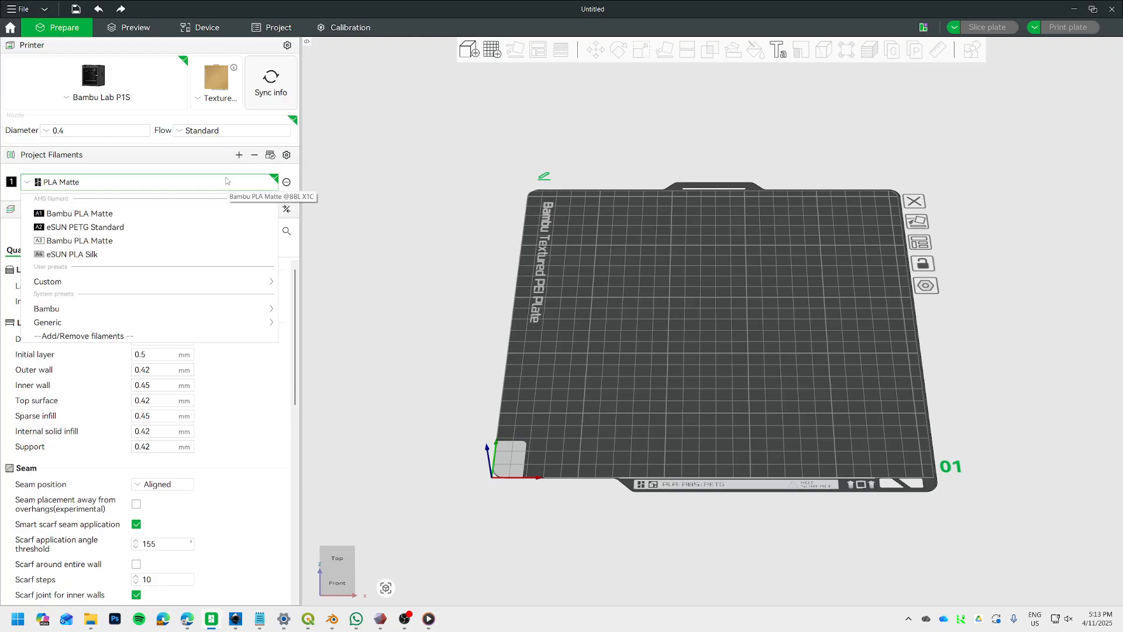
left_click(42, 256)
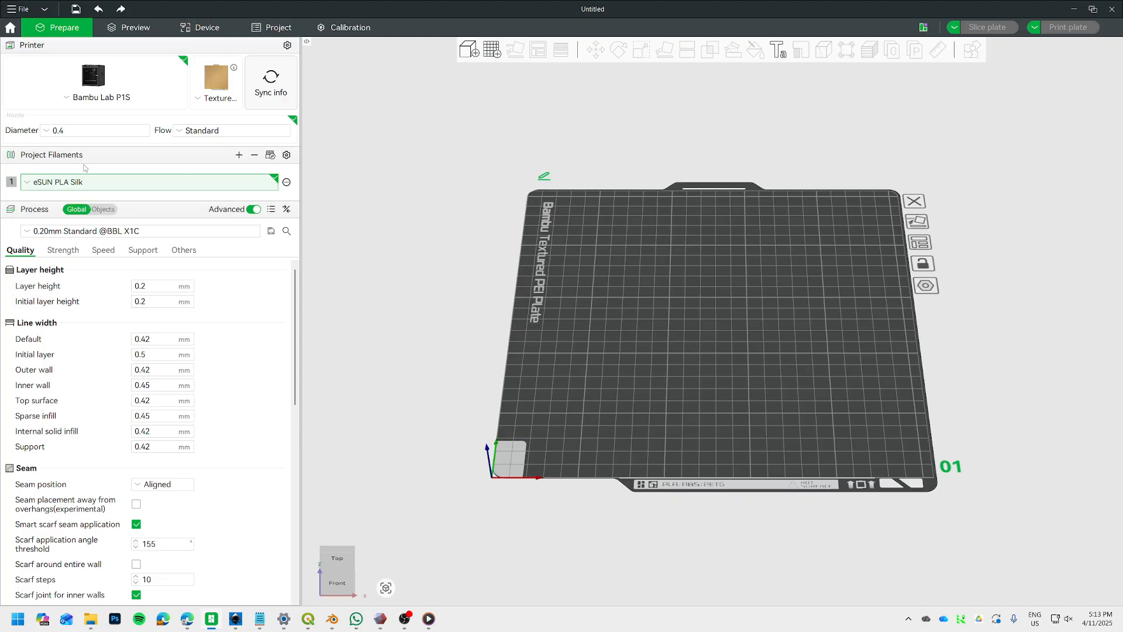
Check AMS slot A4 on the printer's status page and reselect its eSUN PLA Silk as the project filament.
left_click(110, 190)
left_click(95, 255)
left_click(209, 32)
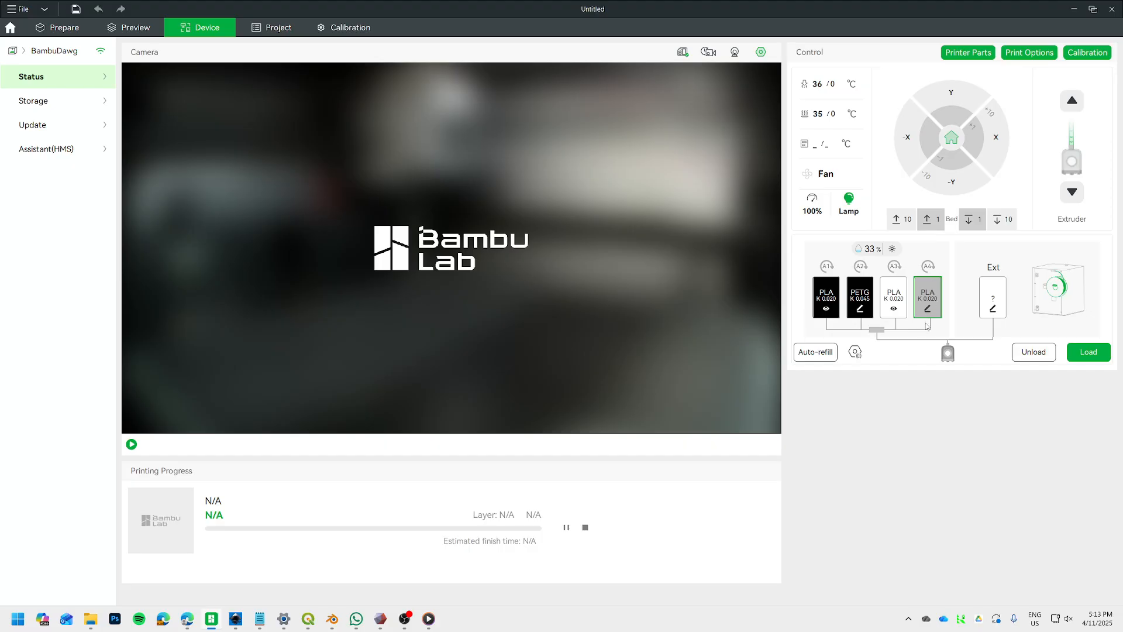
left_click(58, 27)
left_click(111, 185)
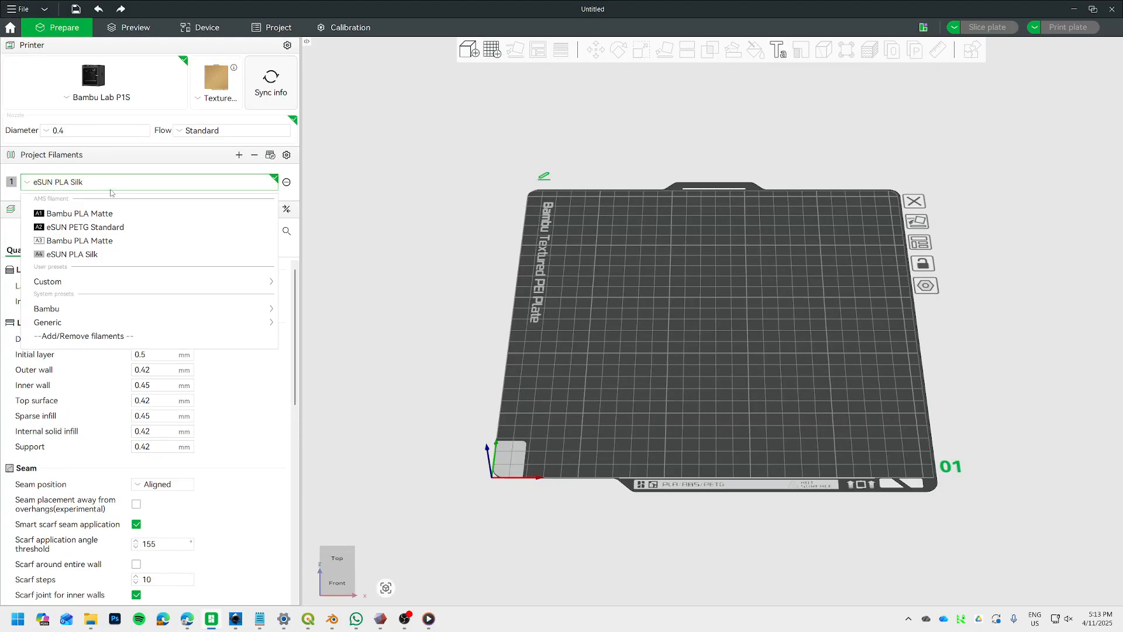
left_click(100, 256)
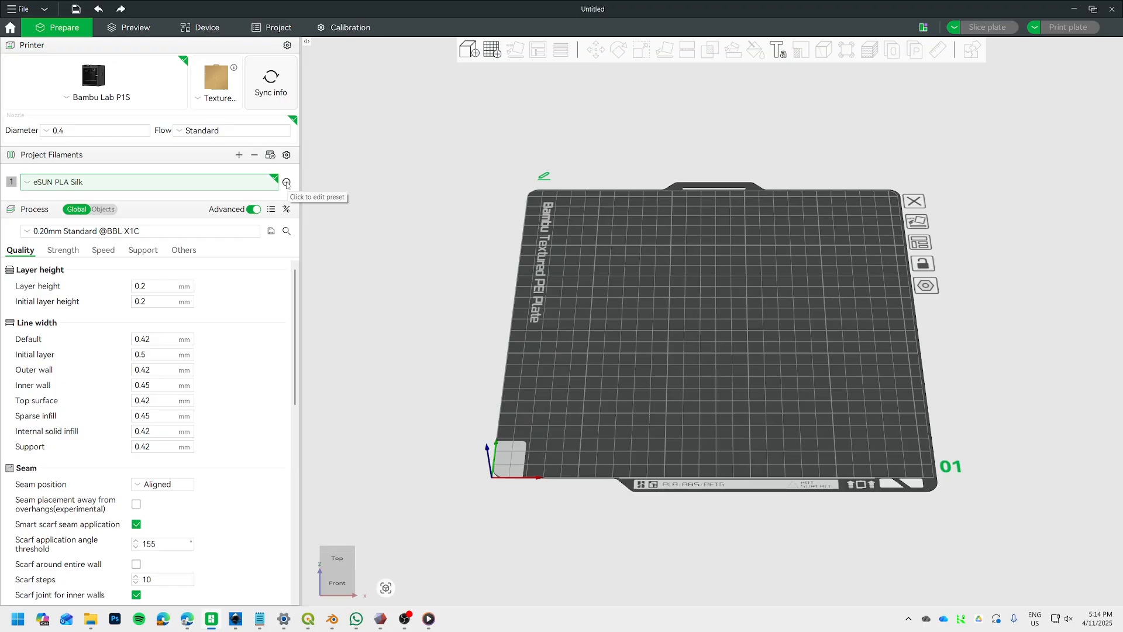
Review the filament settings of the eSUN PLA Silk preset for the Bambu Lab P1S 0.4 nozzle without changing them.
left_click(286, 184)
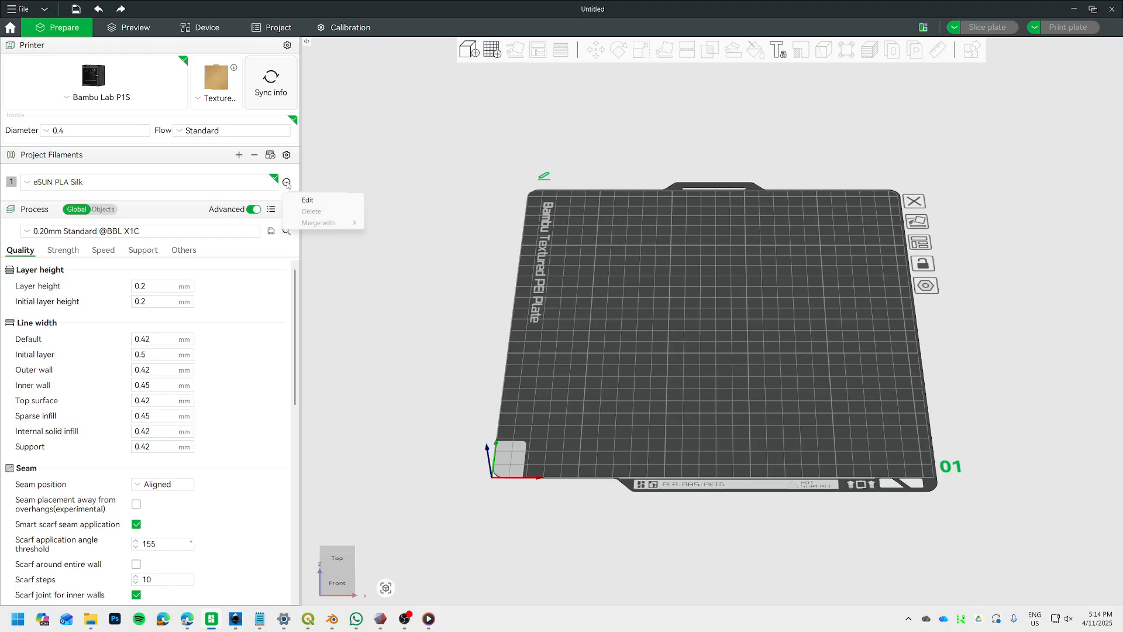
left_click(316, 202)
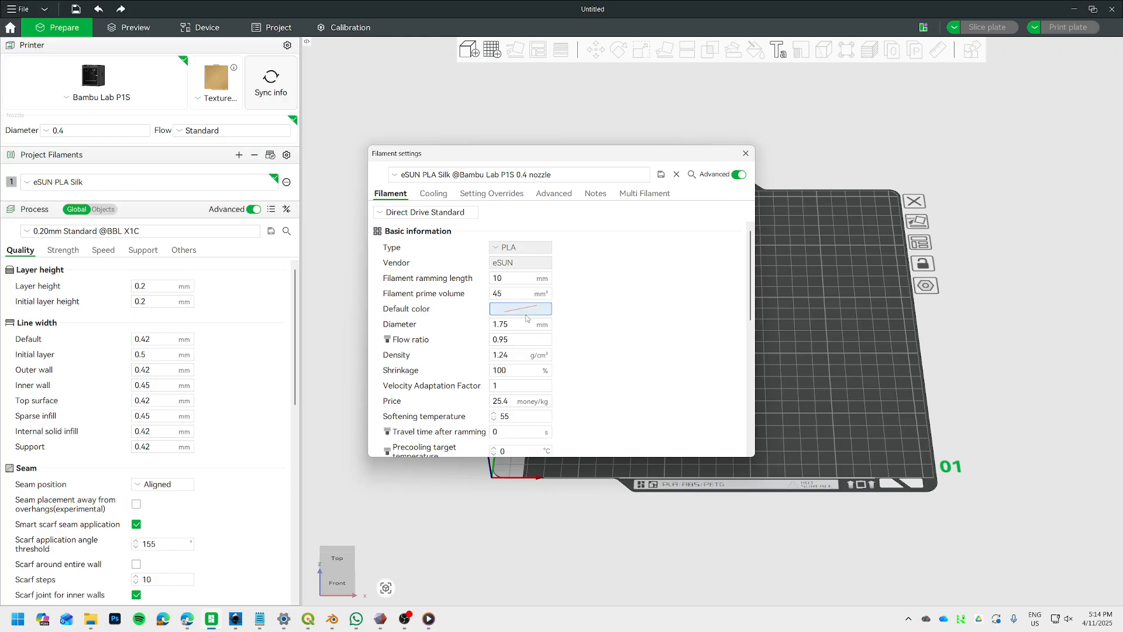
scroll(548, 381, "down", 1)
scroll(549, 381, "down", 1)
scroll(547, 377, "up", 2)
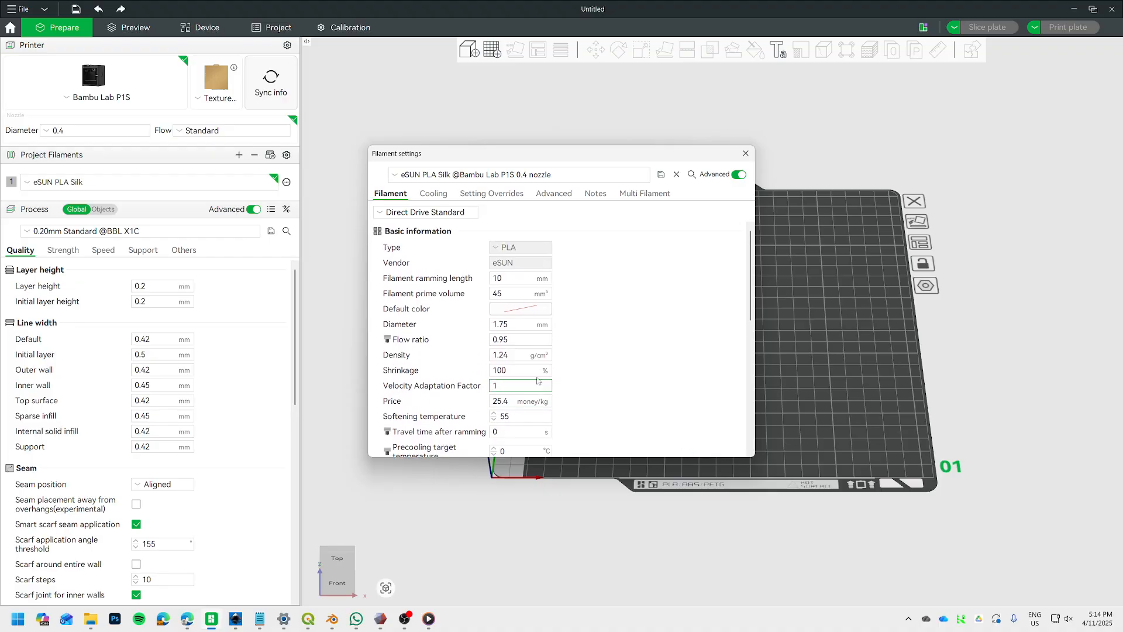
scroll(510, 390, "down", 8)
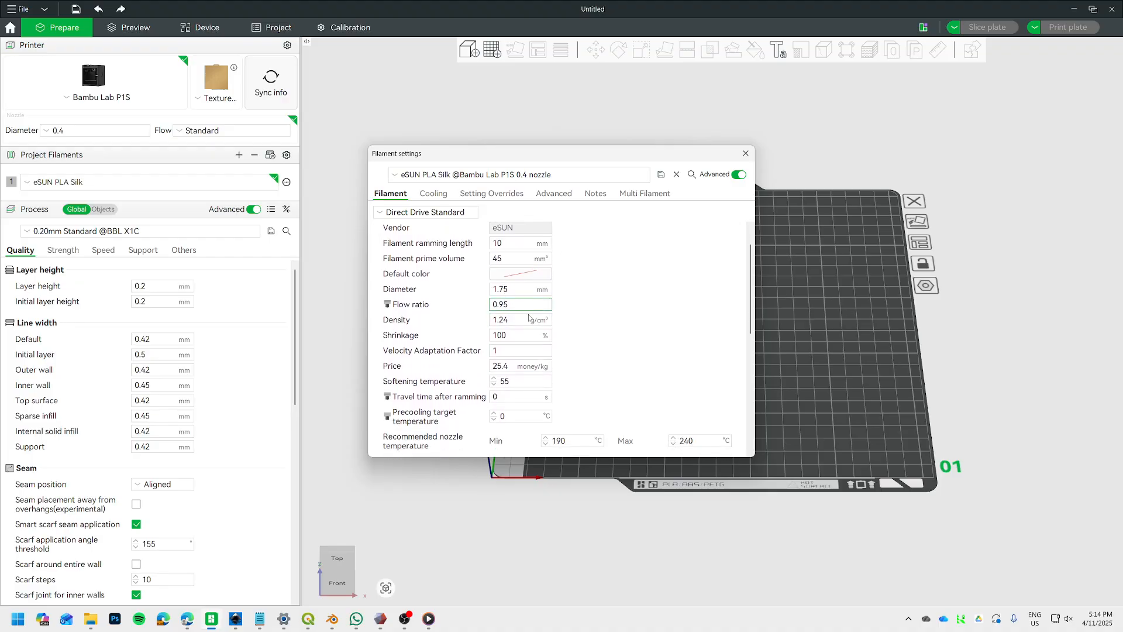
scroll(510, 390, "up", 8)
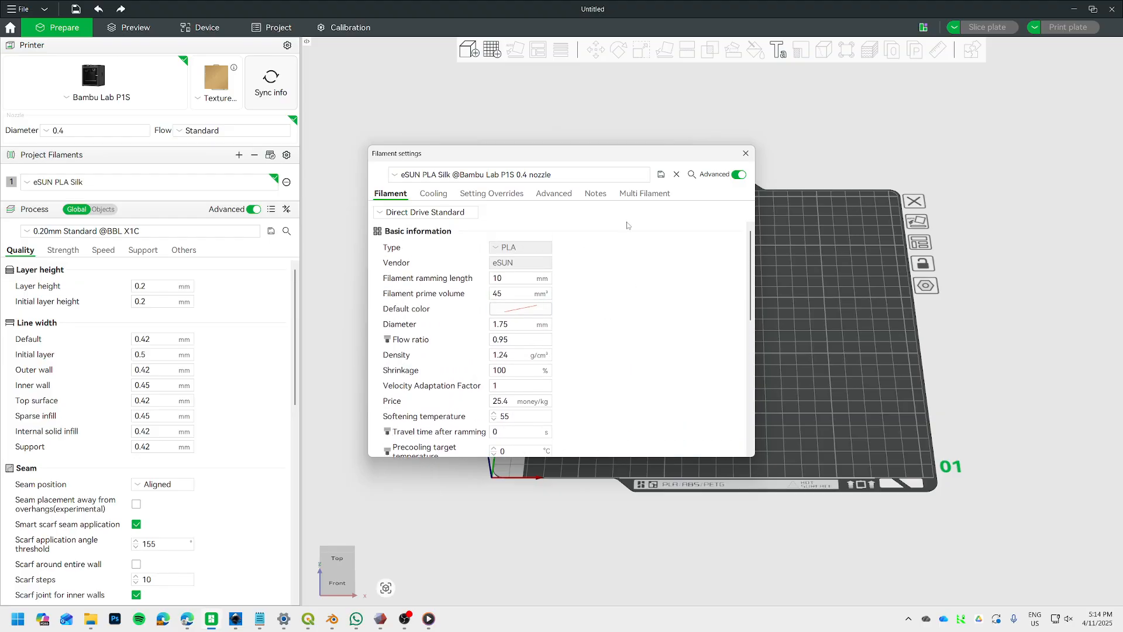
left_click(745, 153)
Switch the project filament to the custom preset P1S eSUN PLA-Silk Filament.
left_click(156, 182)
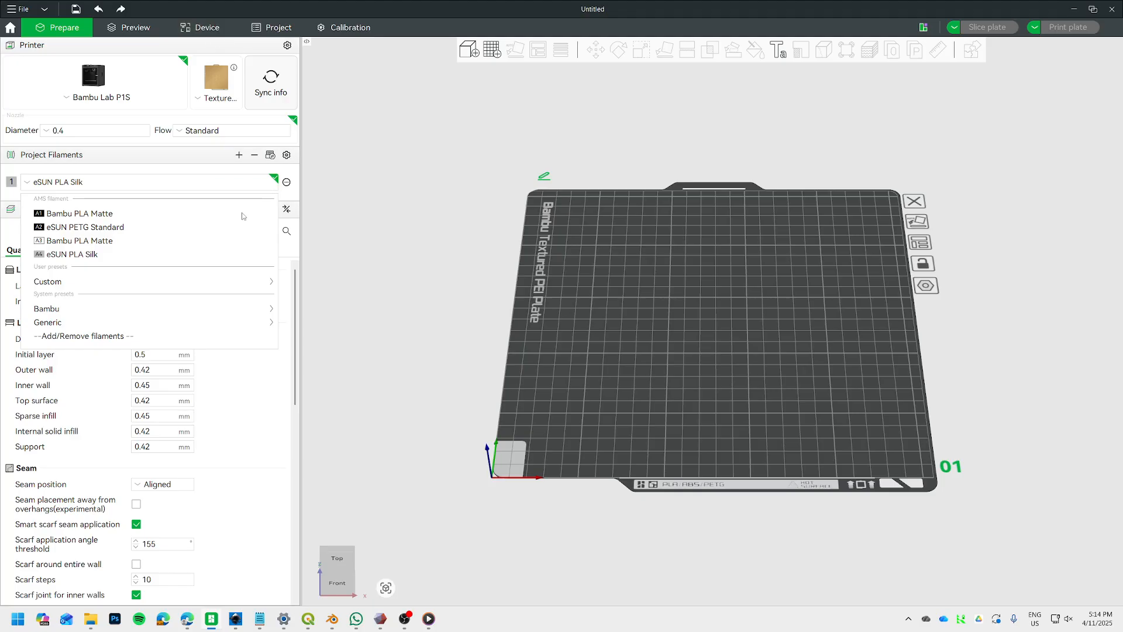
left_click(183, 182)
left_click(206, 183)
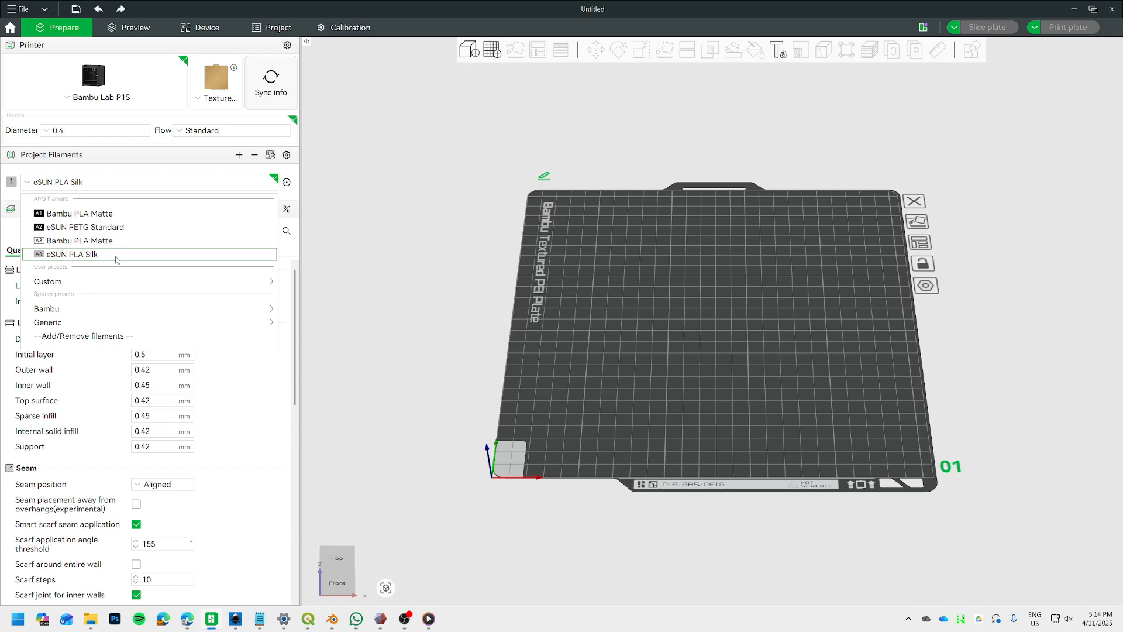
mouse_move(158, 282)
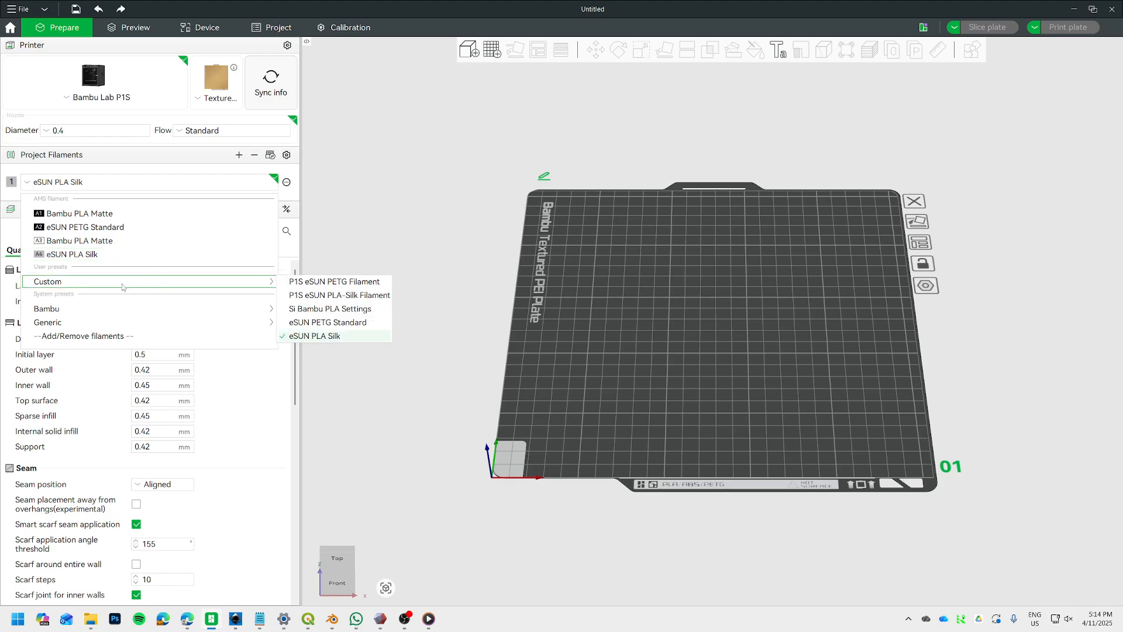
left_click(343, 301)
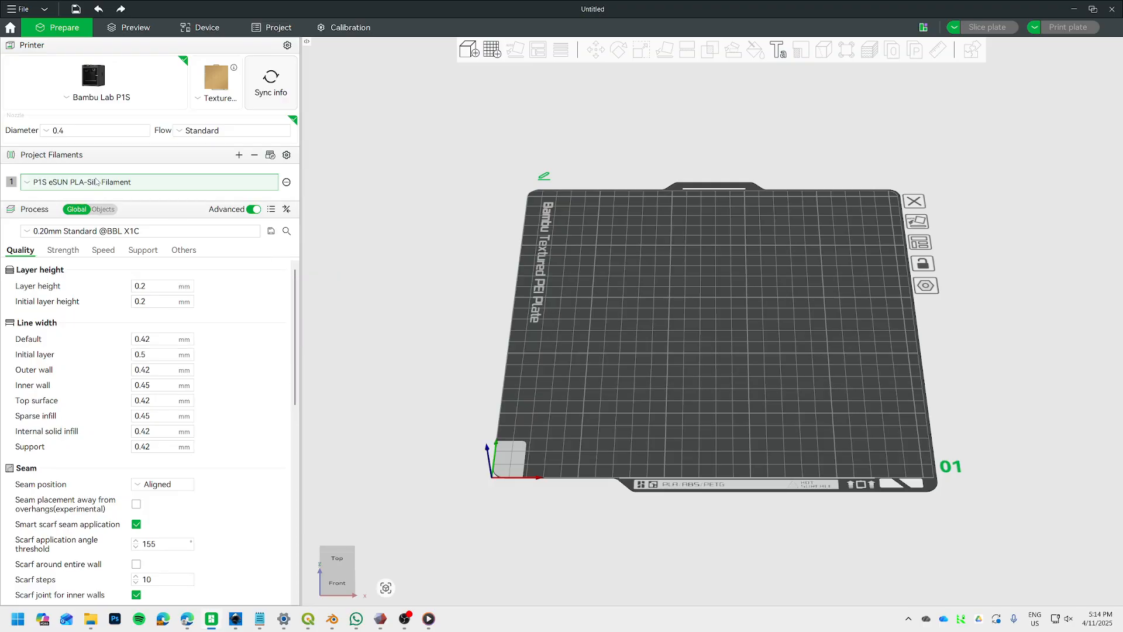
Set the project filament back to eSUN PLA Silk from AMS slot A4.
left_click(138, 184)
left_click(138, 185)
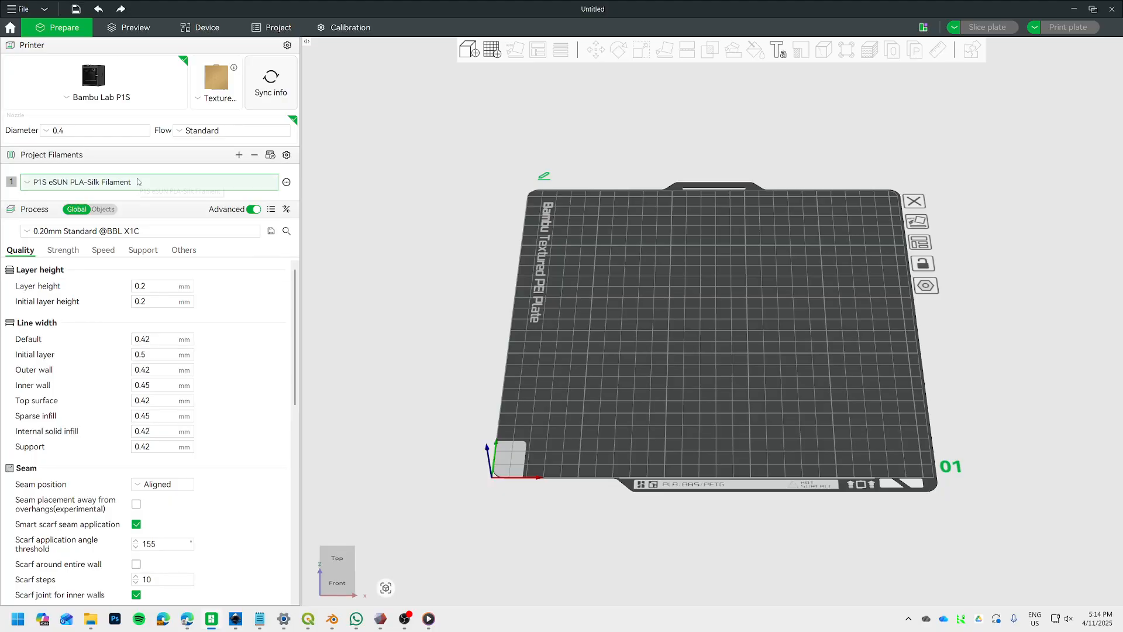
left_click(178, 188)
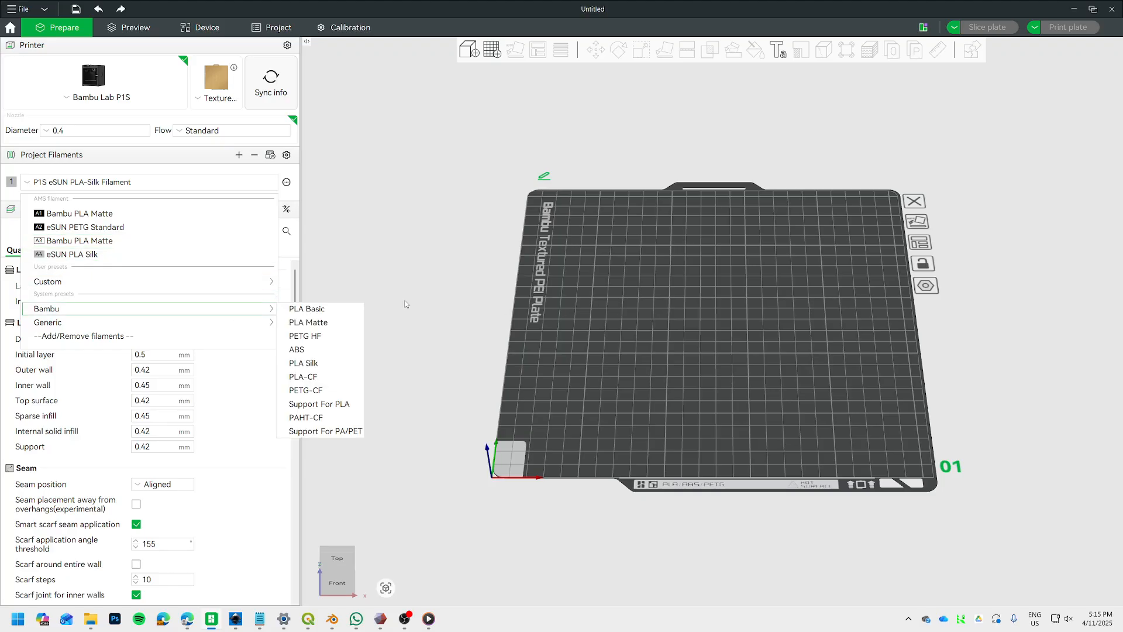
left_click(141, 252)
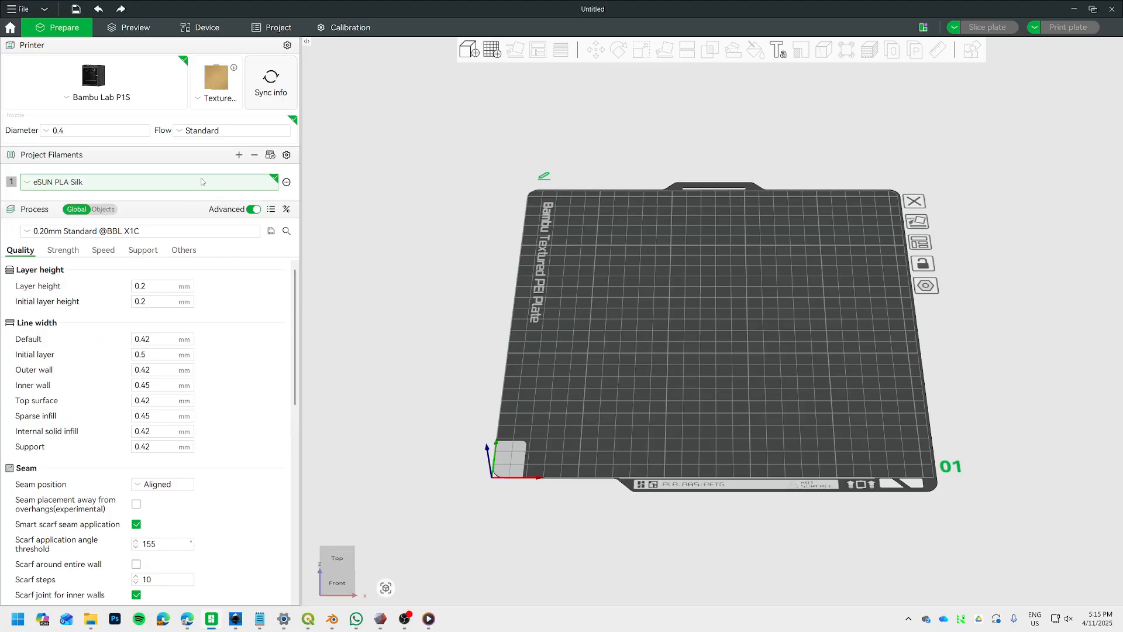
Open the manual Flow Dynamics calibration and choose AMS slot A4 as the filament for calibration.
left_click(352, 32)
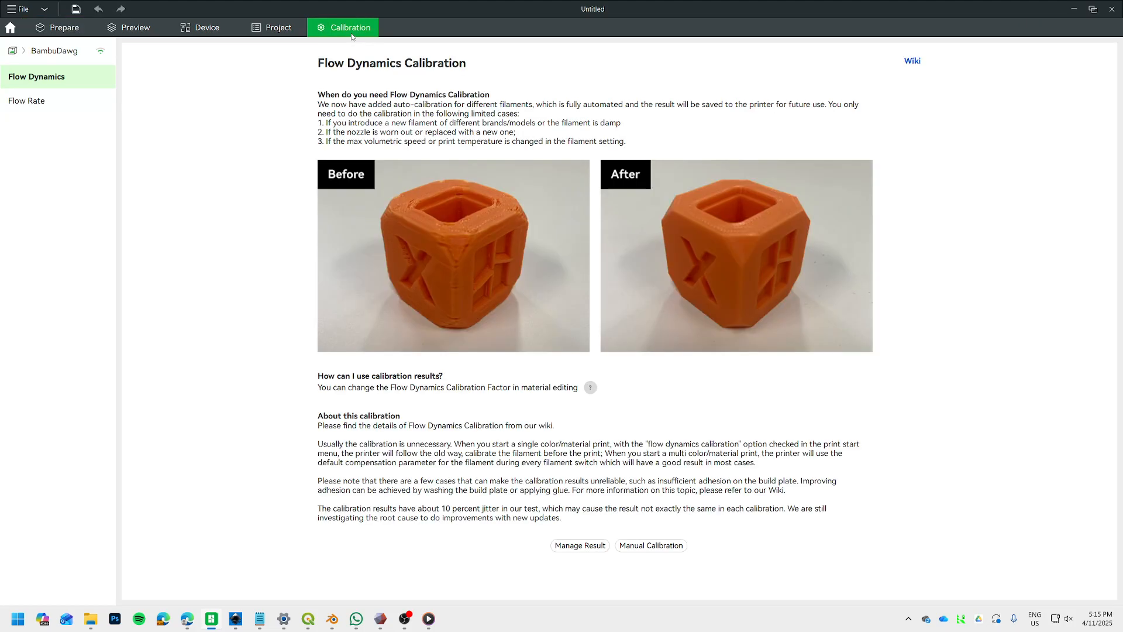
left_click(651, 546)
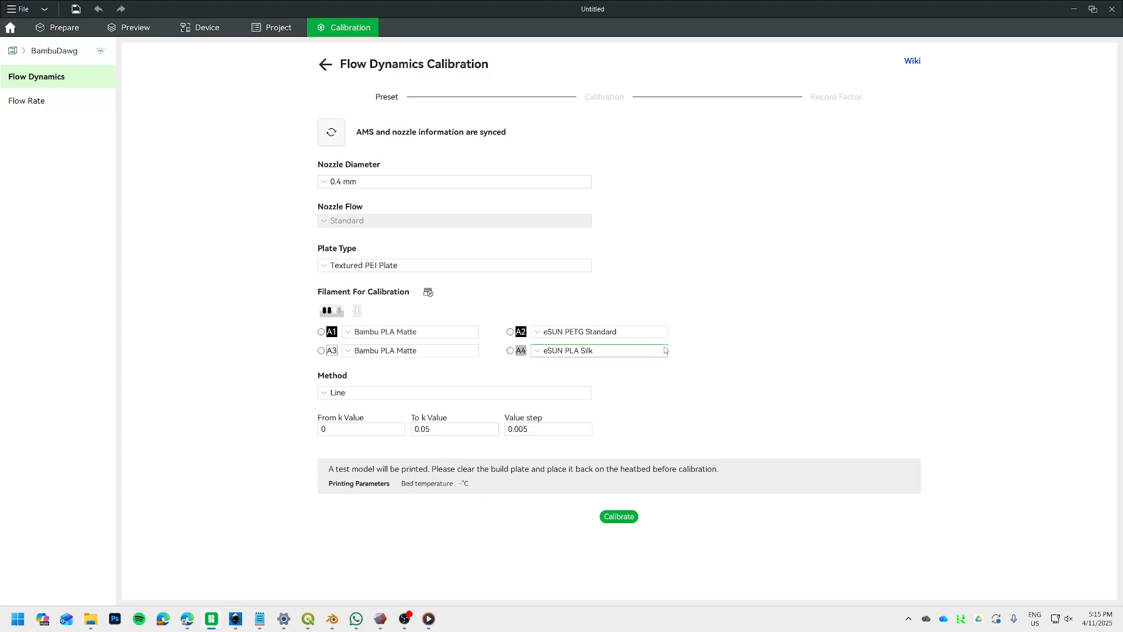
left_click(511, 351)
Try the Bambu PLA Silk system preset for slot A4 in the calibration setup.
left_click(587, 352)
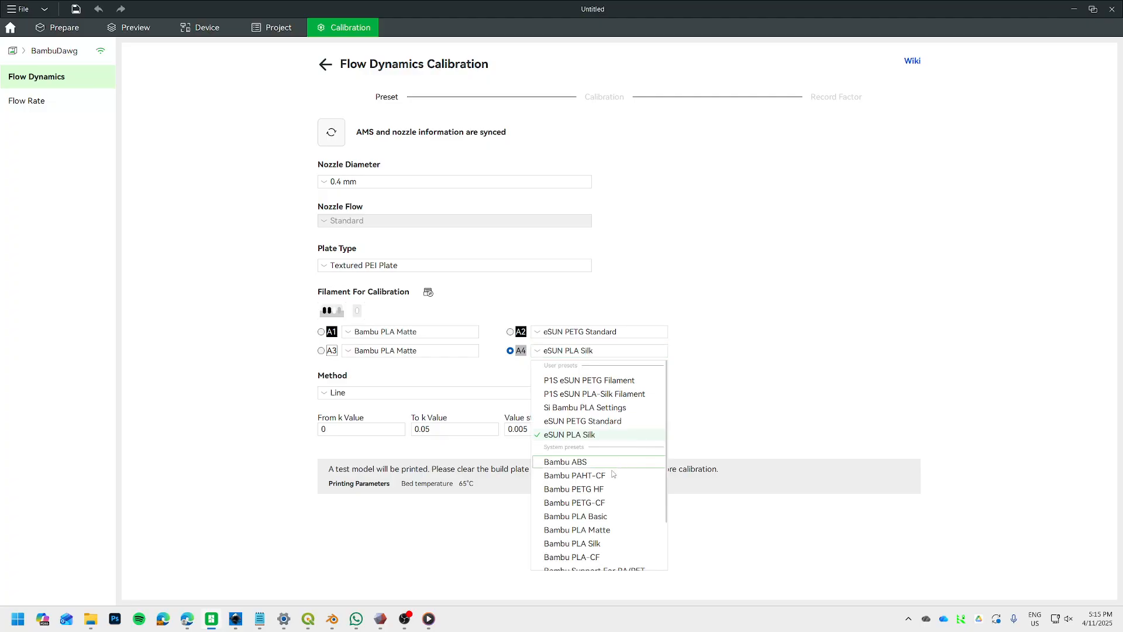
scroll(606, 526, "down", 1)
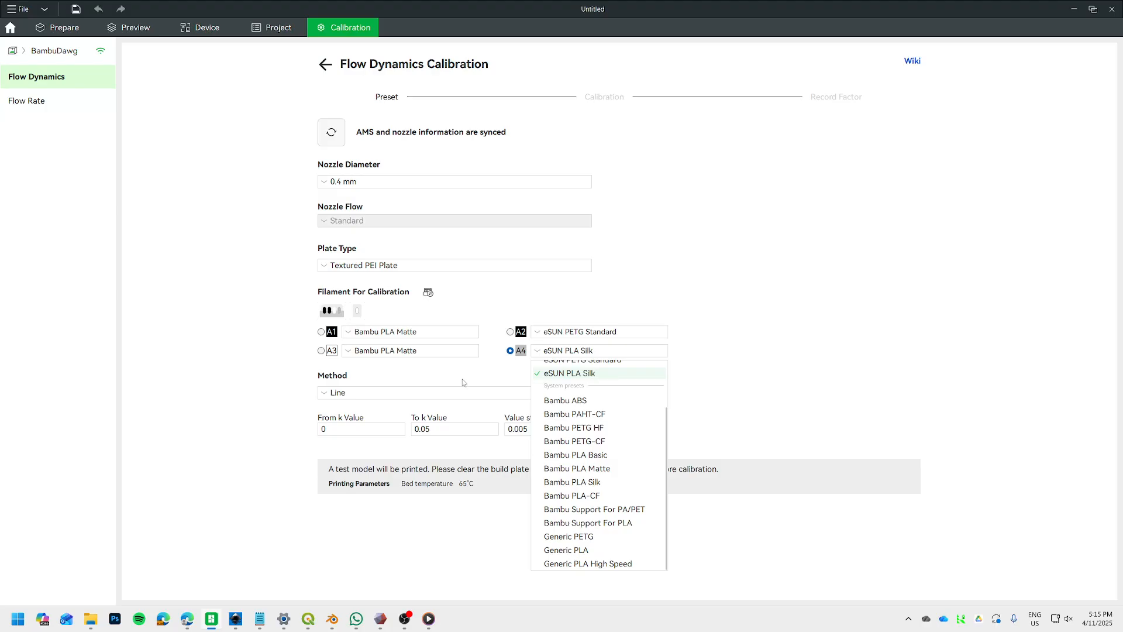
left_click(592, 487)
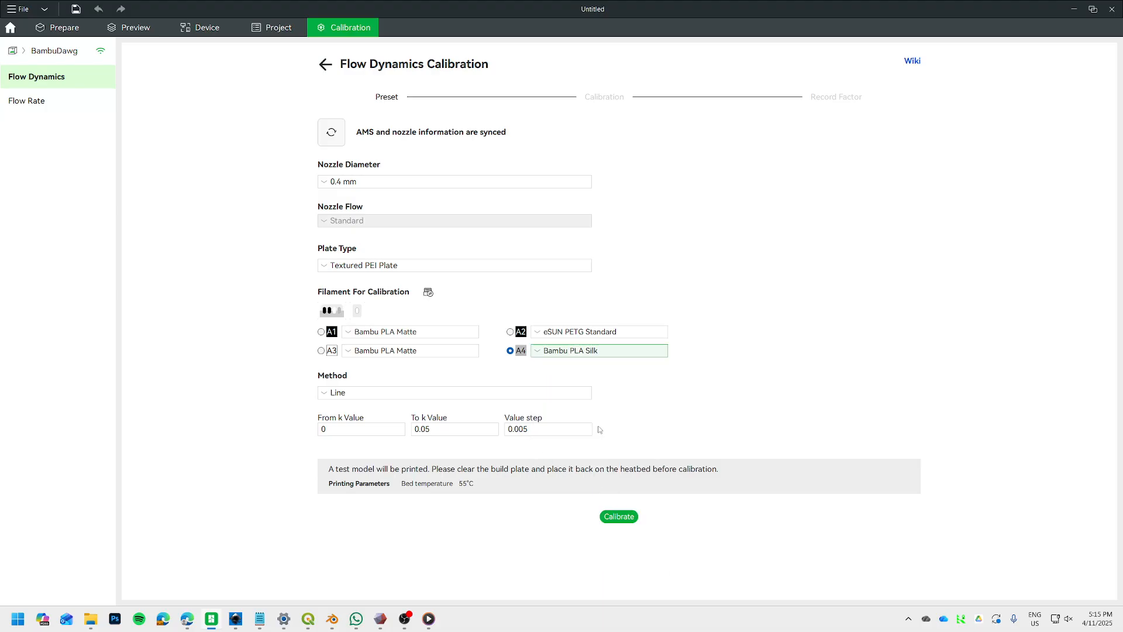
Set the calibration preset of slot A4 to the custom eSUN PLA Silk and start the line-method calibration print.
left_click(577, 352)
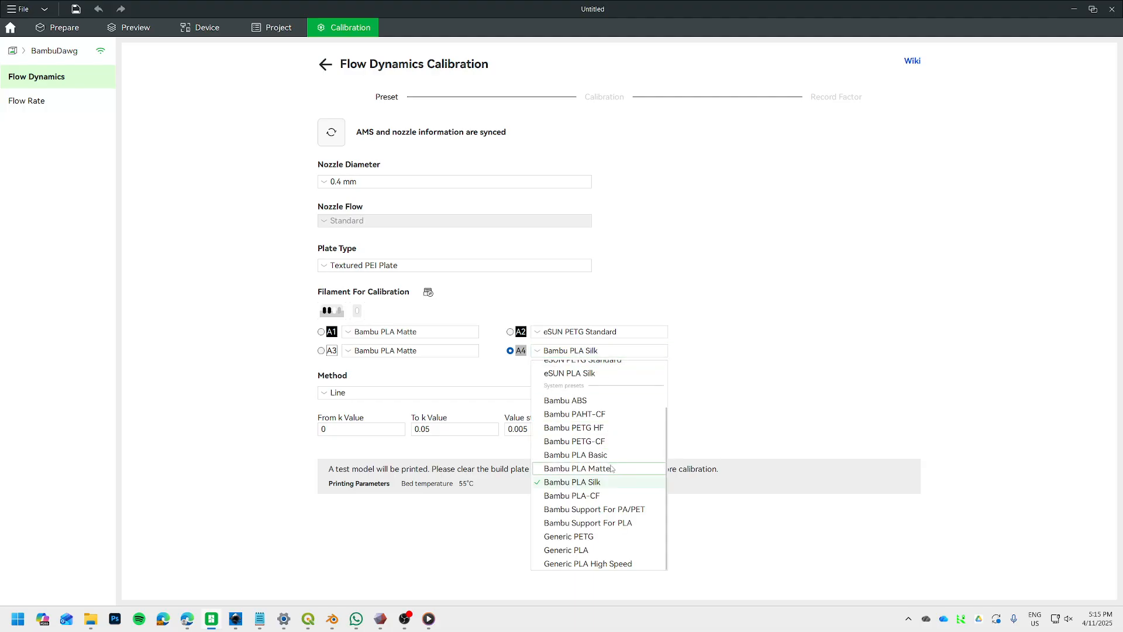
scroll(612, 466, "up", 1)
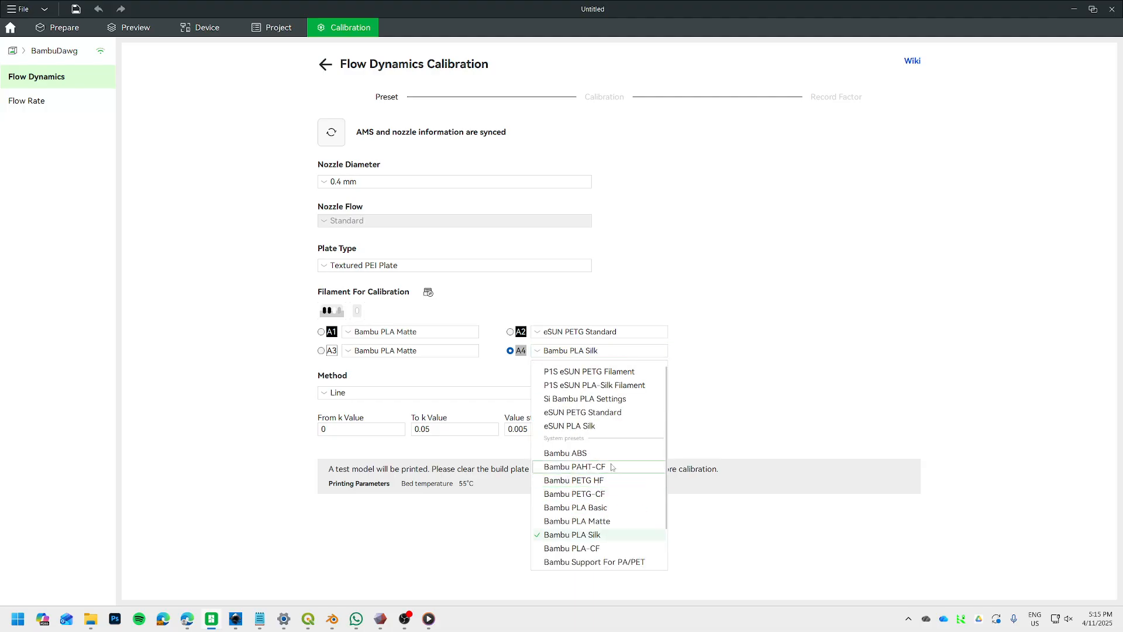
left_click(584, 425)
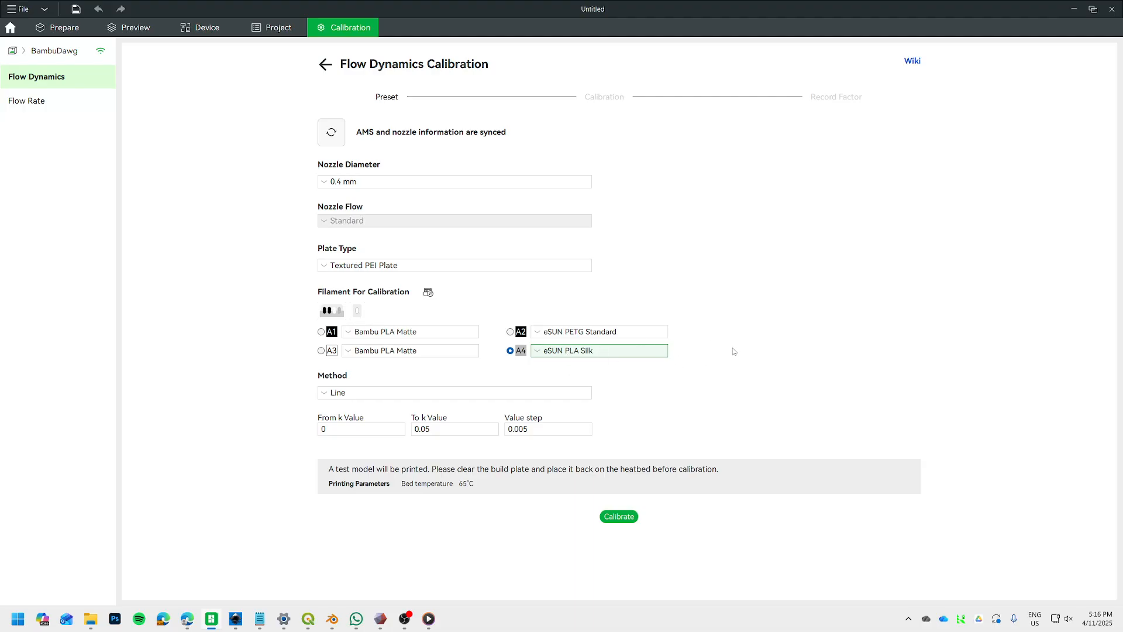
left_click(615, 518)
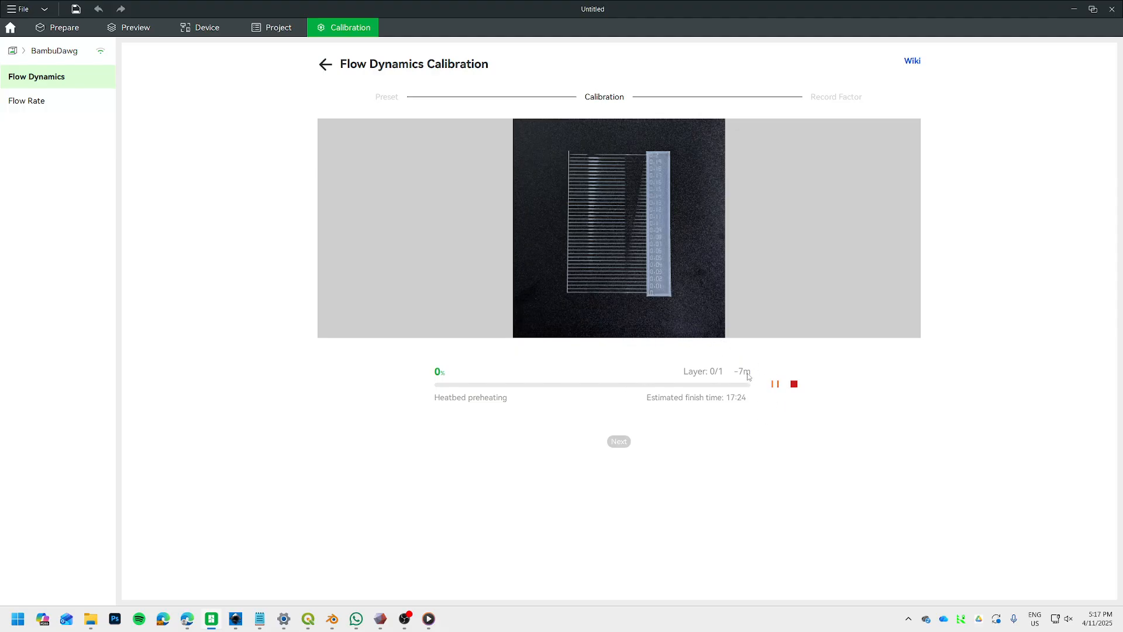
Stop the running Flow Dynamics calibration print, dismiss the cancellation notice, and proceed to recording the factor.
left_click(794, 384)
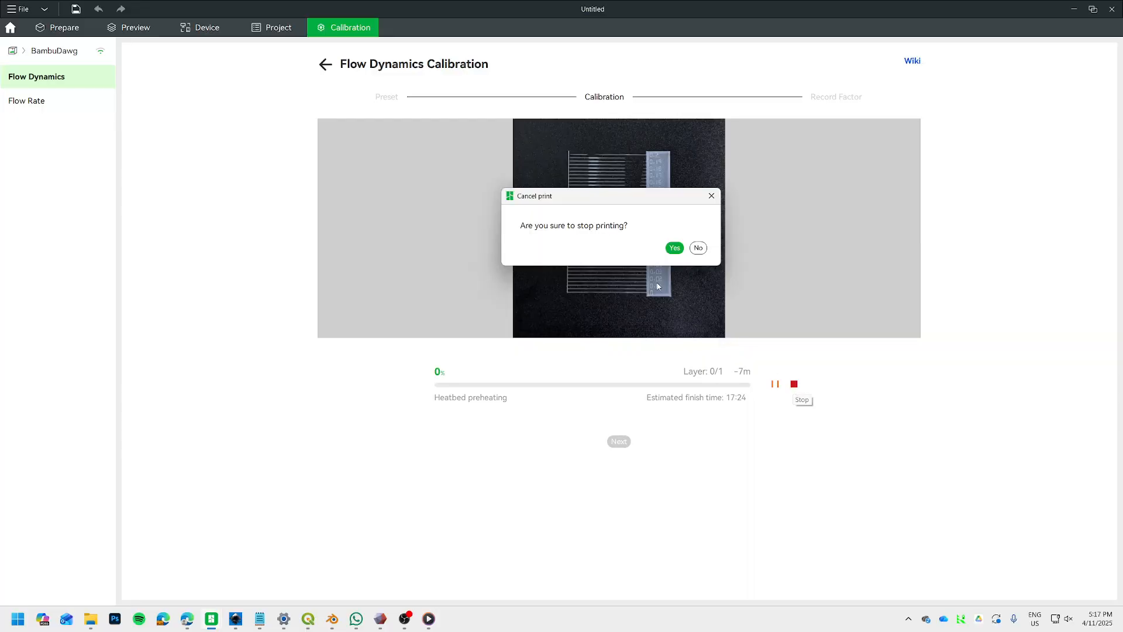
left_click(675, 248)
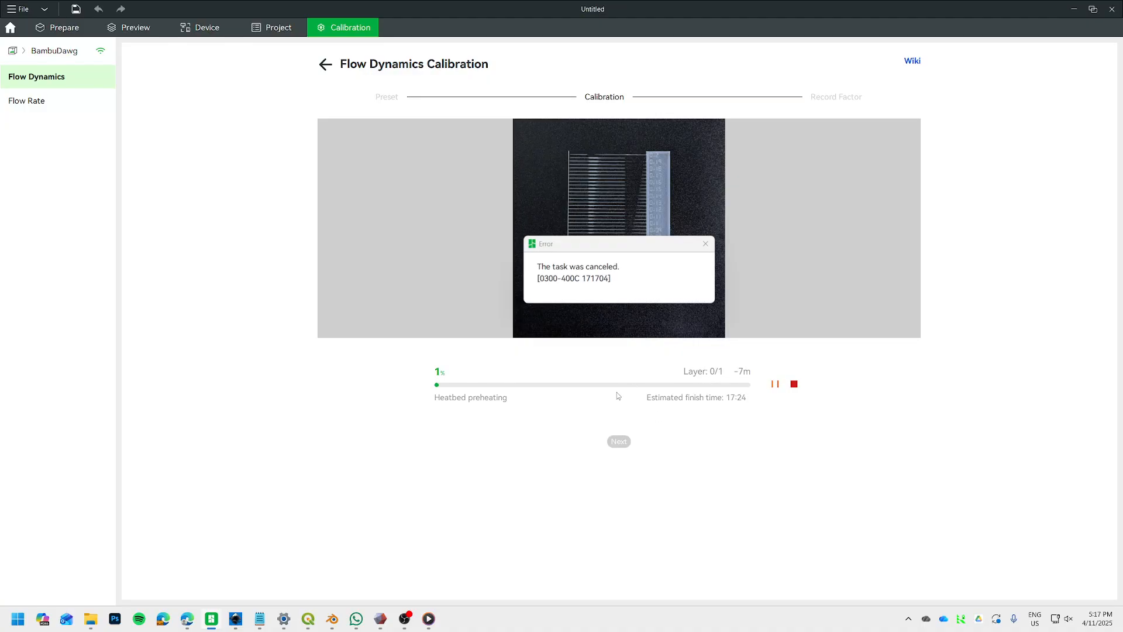
left_click(706, 244)
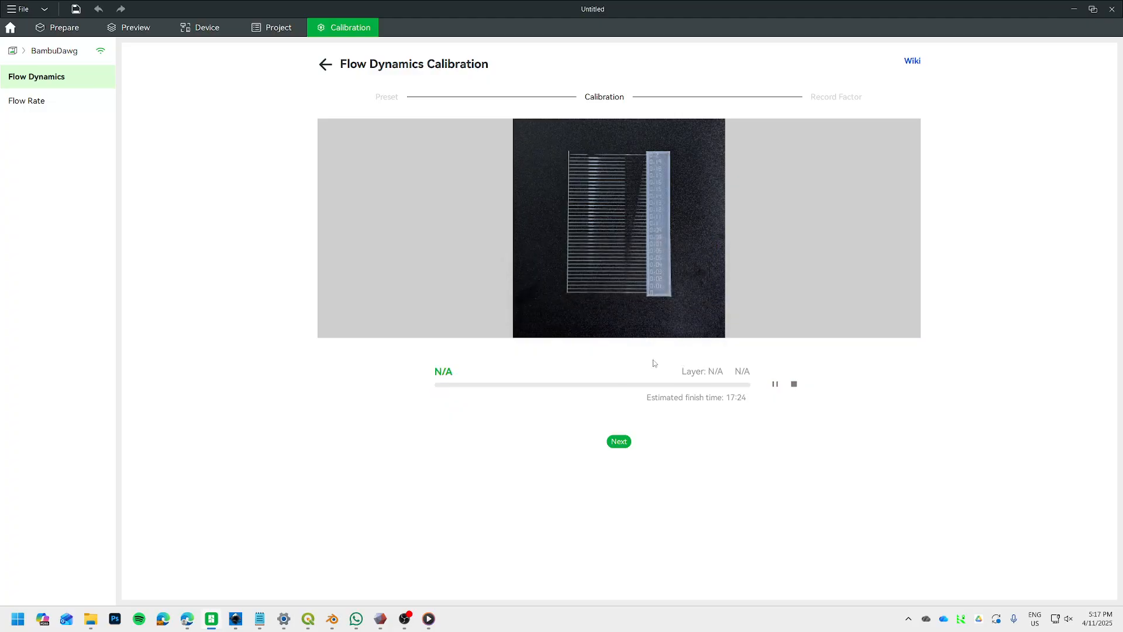
left_click(620, 442)
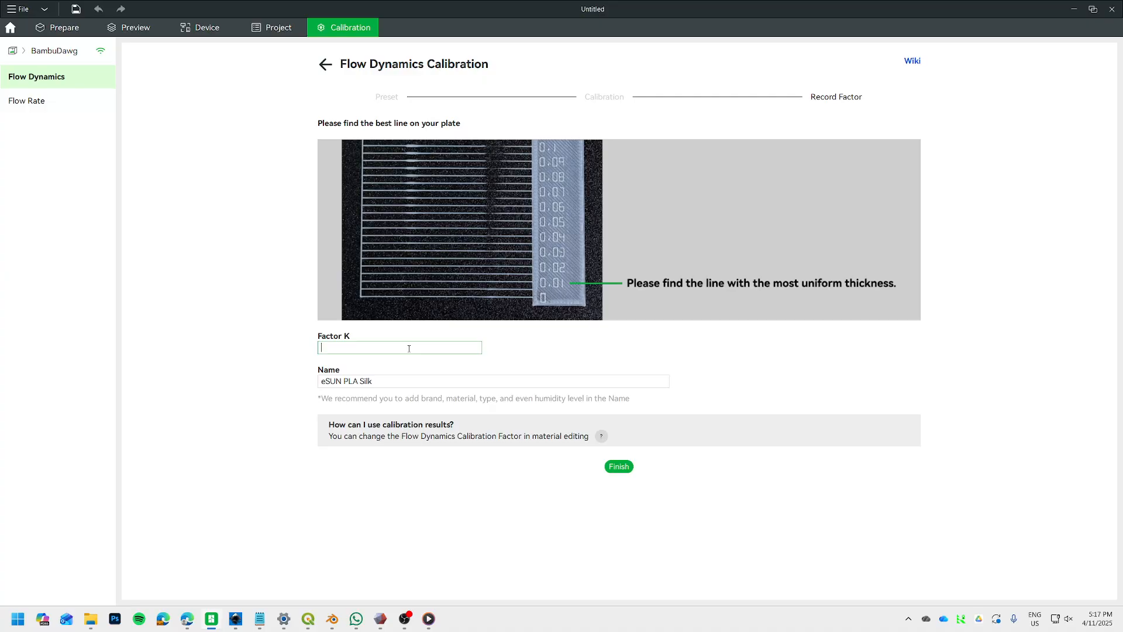
Record a calibration result with Factor K 0.02 named "eSUN PLA Silk - Pointless" and finish the calibration.
type("0.02")
left_click(392, 381)
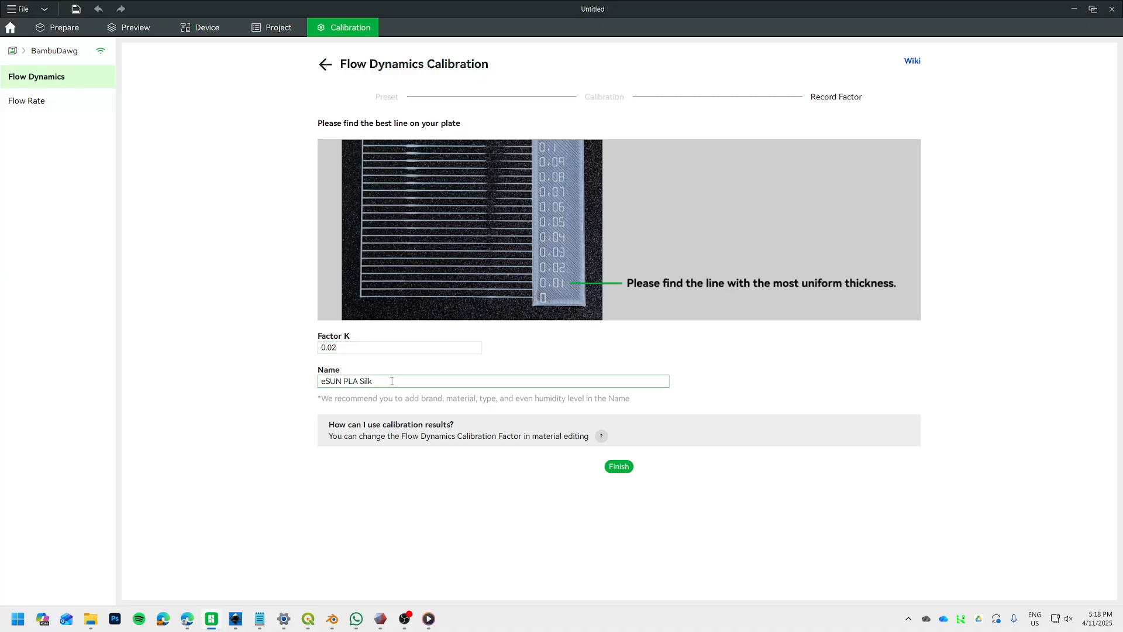
type("- Pointless")
left_click(619, 467)
left_click(682, 329)
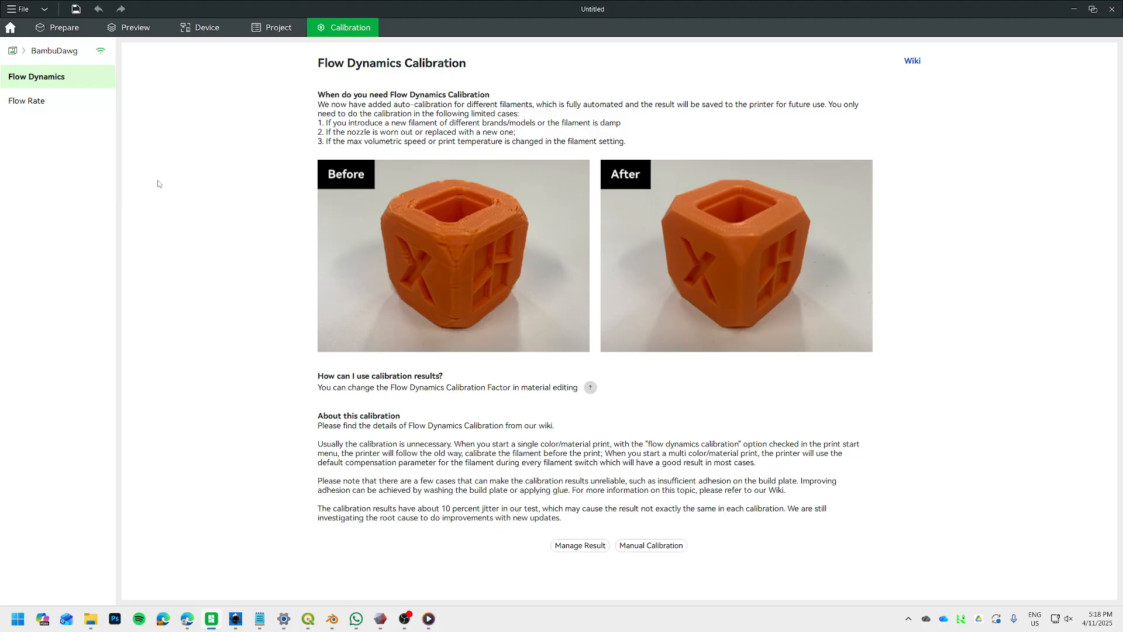
Open the material settings of AMS slot A4 and browse its filament choices, keeping eSUN PLA Silk.
left_click(200, 29)
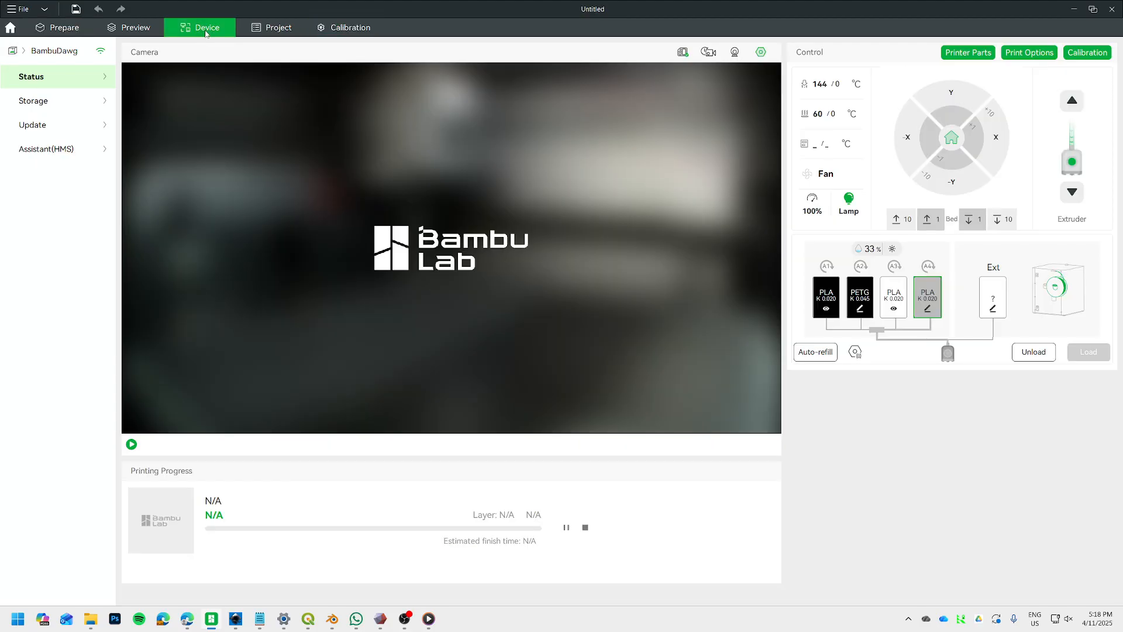
left_click(927, 310)
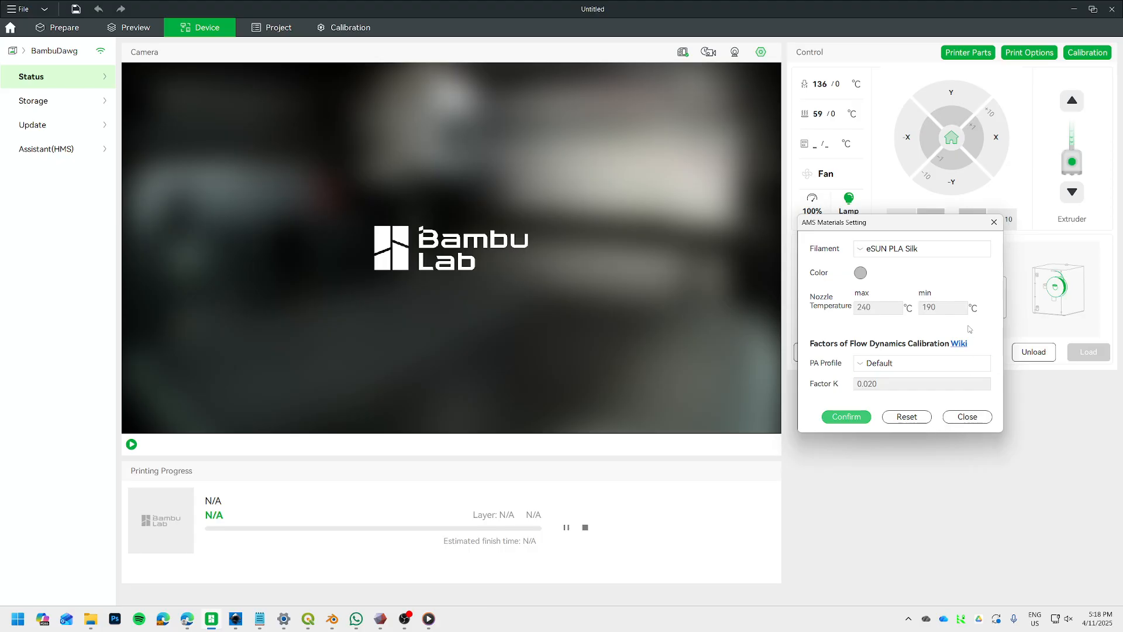
left_click_drag(917, 222, 725, 185)
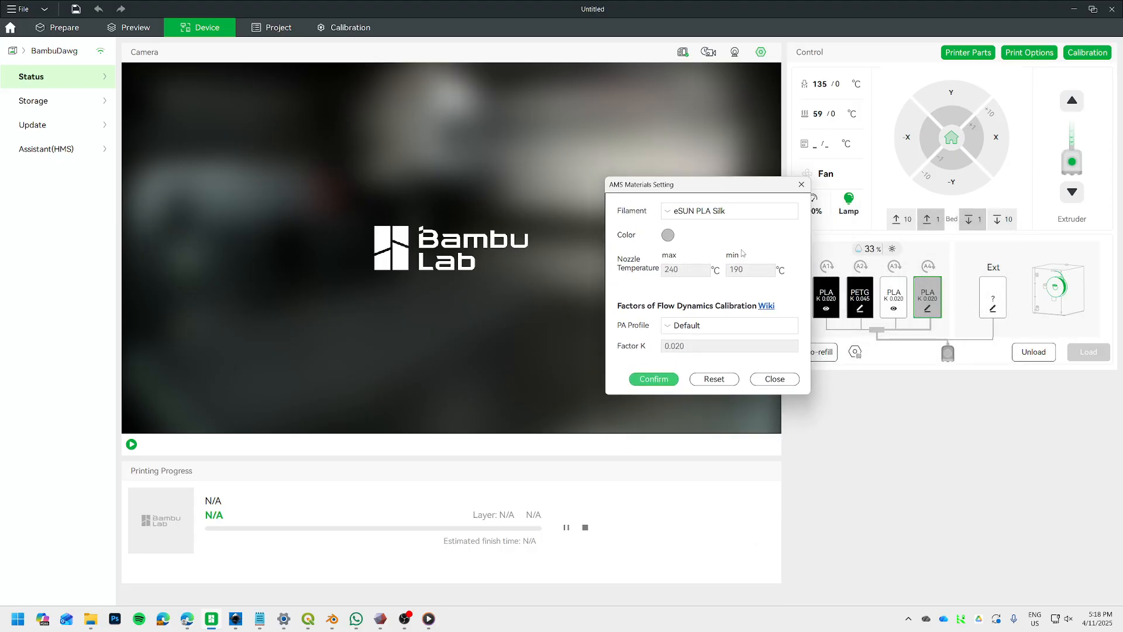
left_click(710, 211)
scroll(718, 395, "down", 3)
scroll(718, 395, "down", 10)
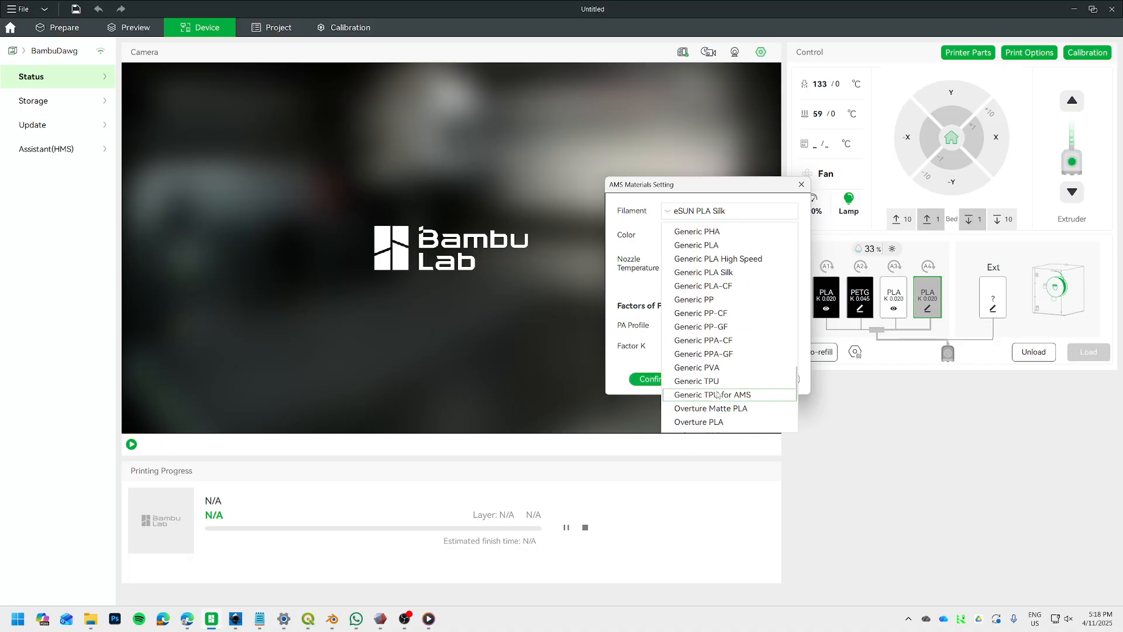
left_click(732, 215)
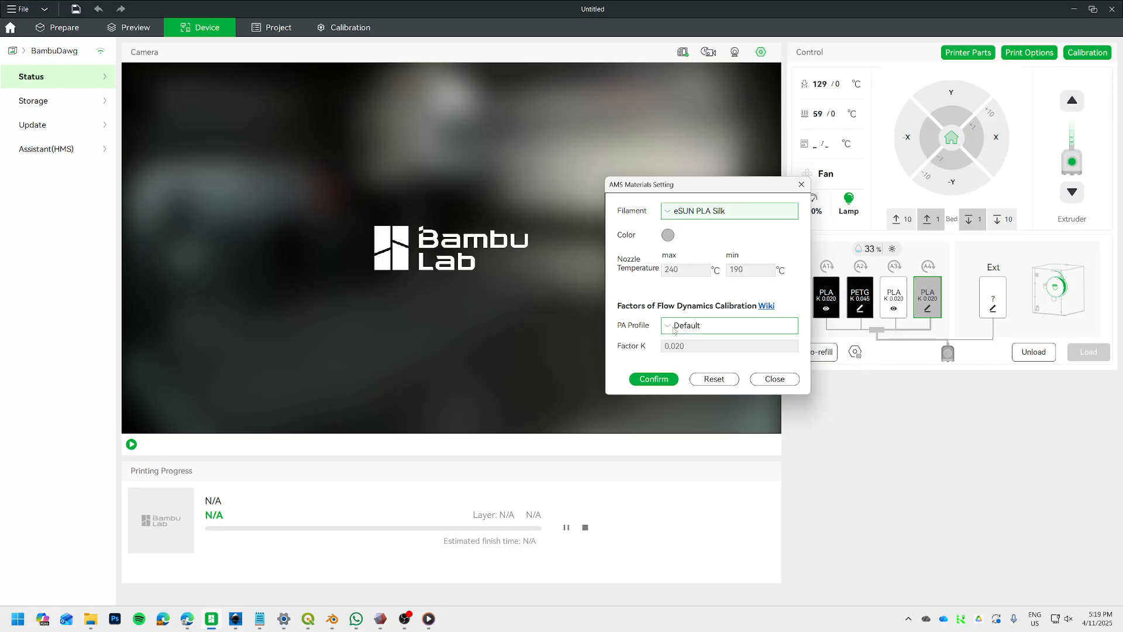
Set slot A4's PA profile to "eSUN PLA Silk - Pointless" and confirm the material settings.
left_click(710, 325)
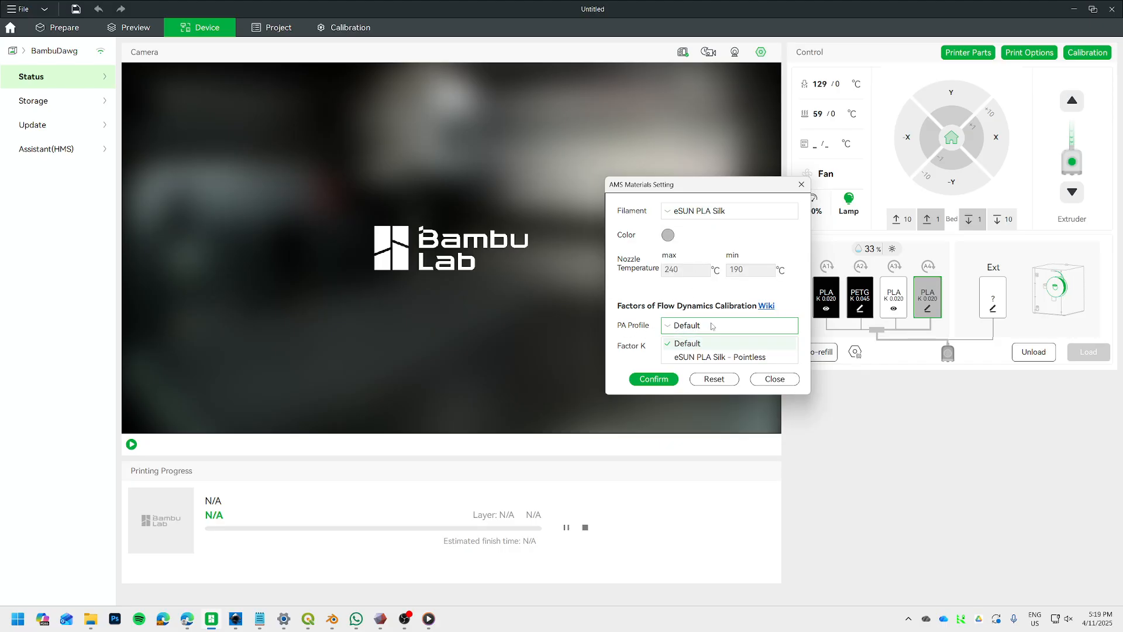
left_click(729, 357)
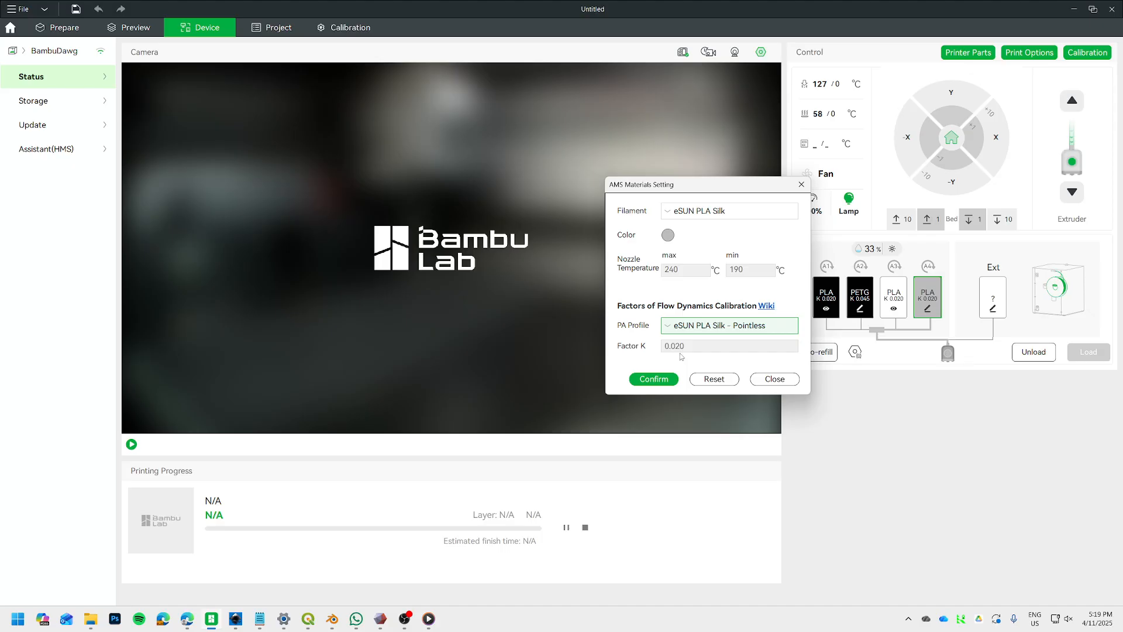
left_click(697, 330)
left_click(695, 345)
left_click(710, 326)
left_click(718, 358)
left_click(666, 380)
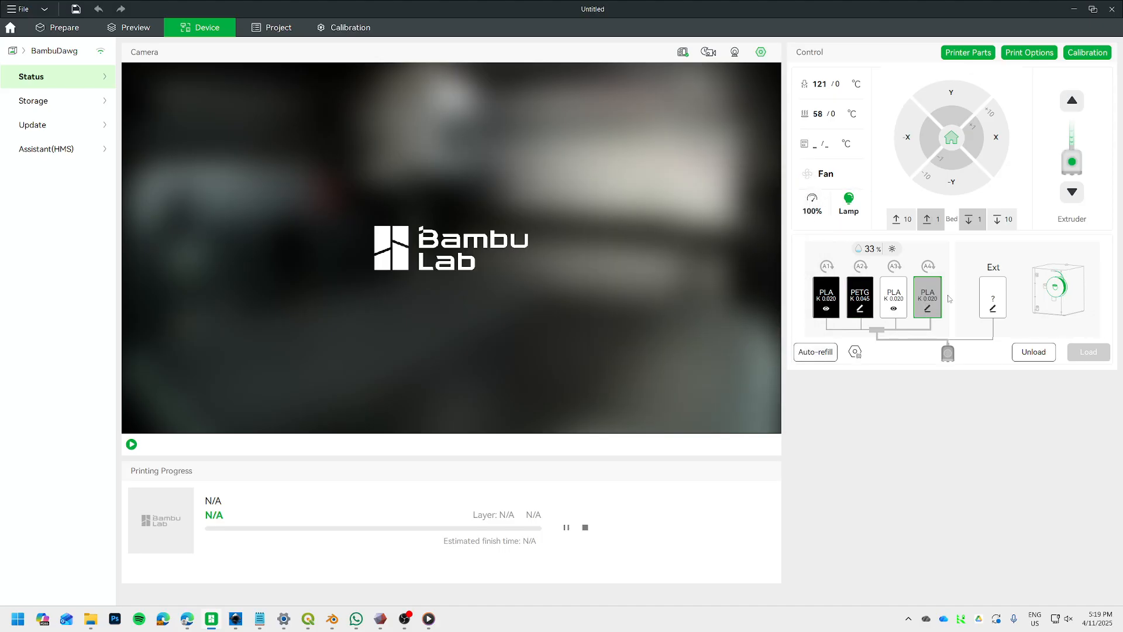
Select eSUN PLA Silk again as project filament 1 in the print preparation view.
left_click(58, 27)
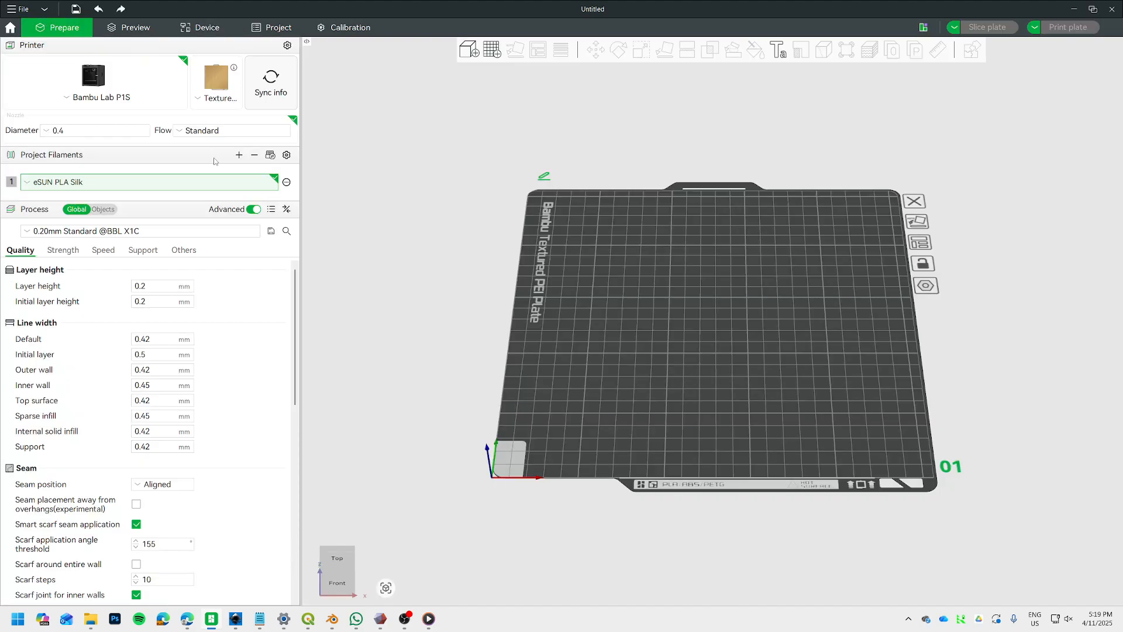
left_click(111, 184)
left_click(69, 257)
Check which PA profile is assigned to AMS slot A4 and close its material settings unchanged.
left_click(213, 32)
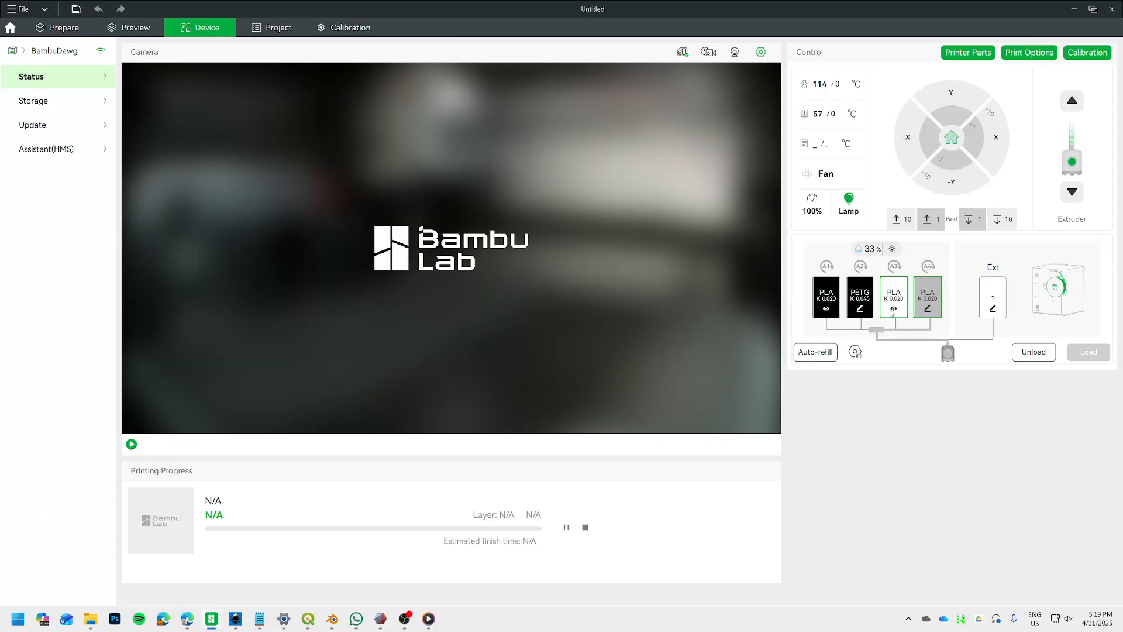
left_click(894, 298)
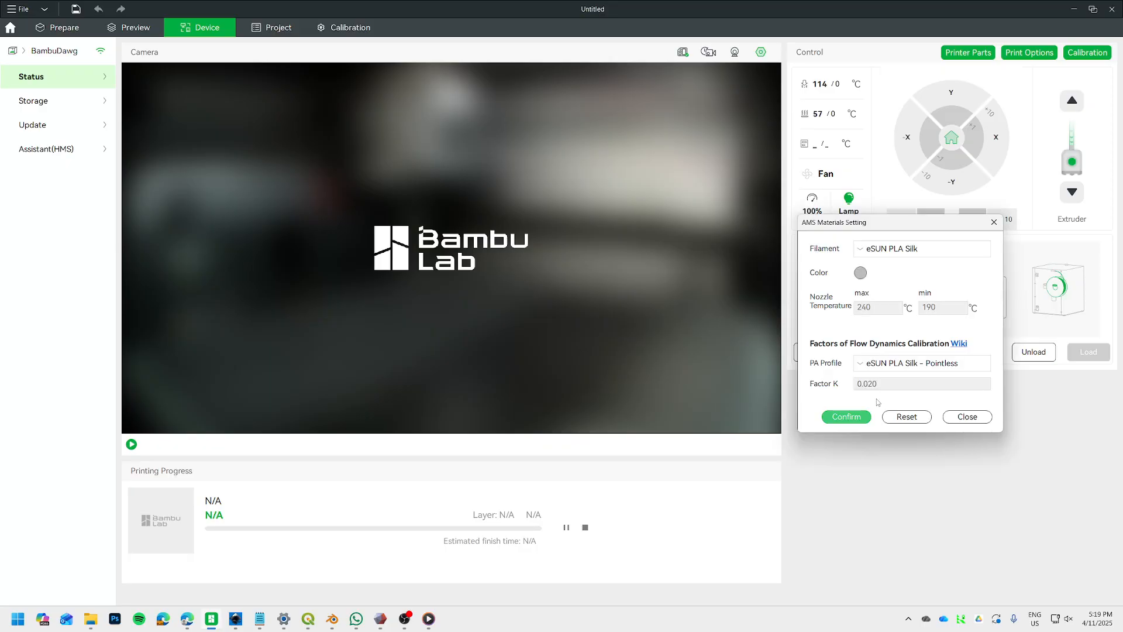
left_click(896, 369)
left_click(994, 224)
left_click(993, 222)
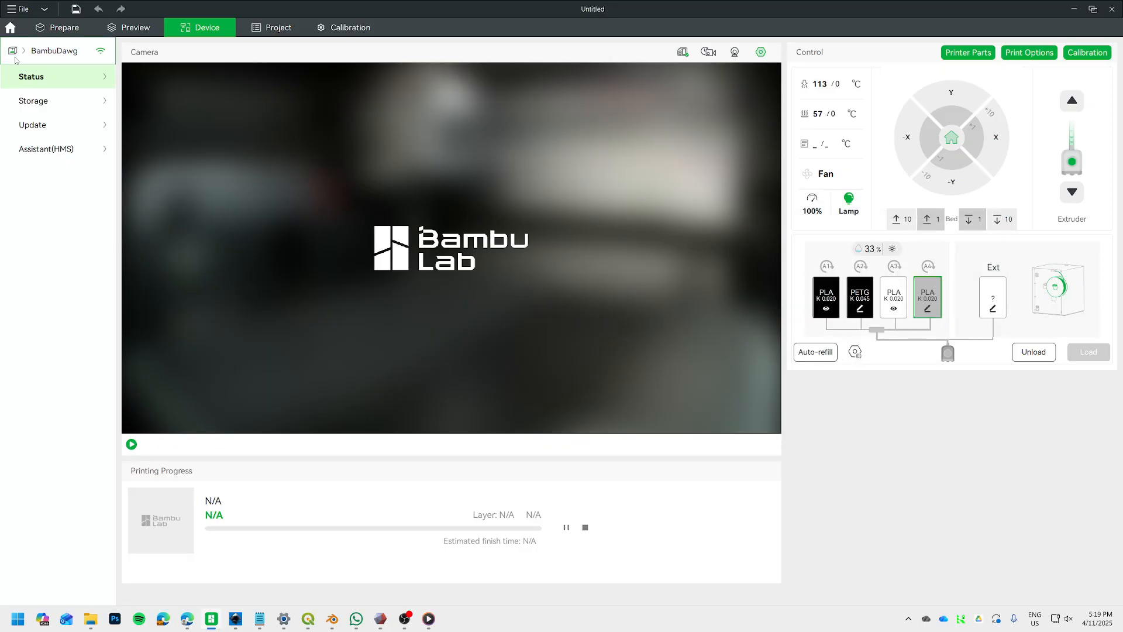
left_click(61, 28)
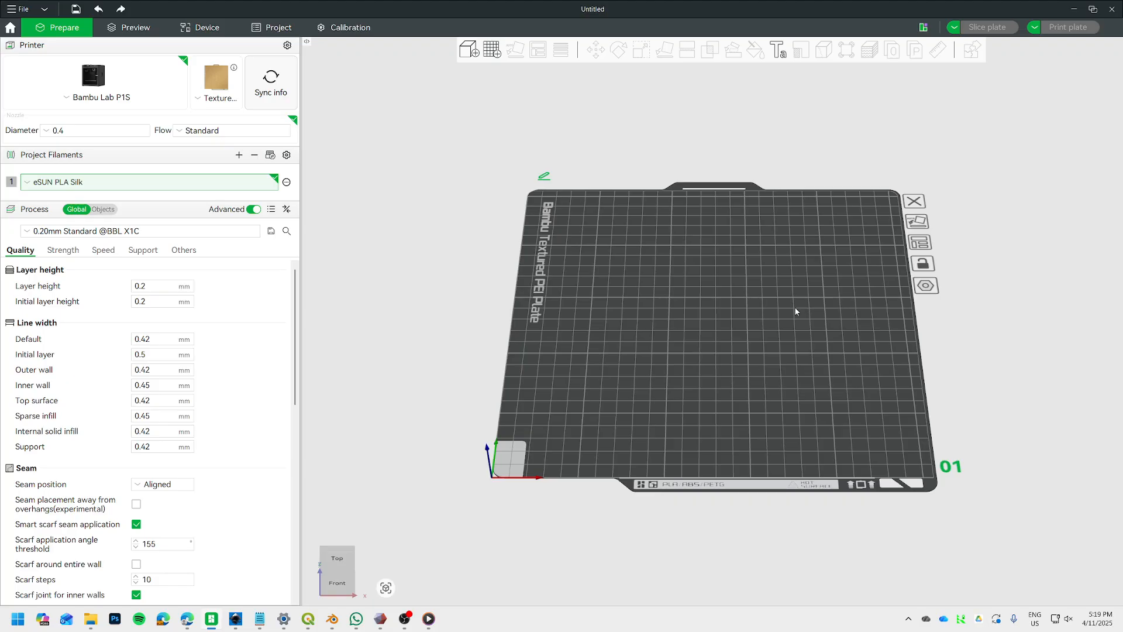
middle_click_drag(768, 319, 641, 264)
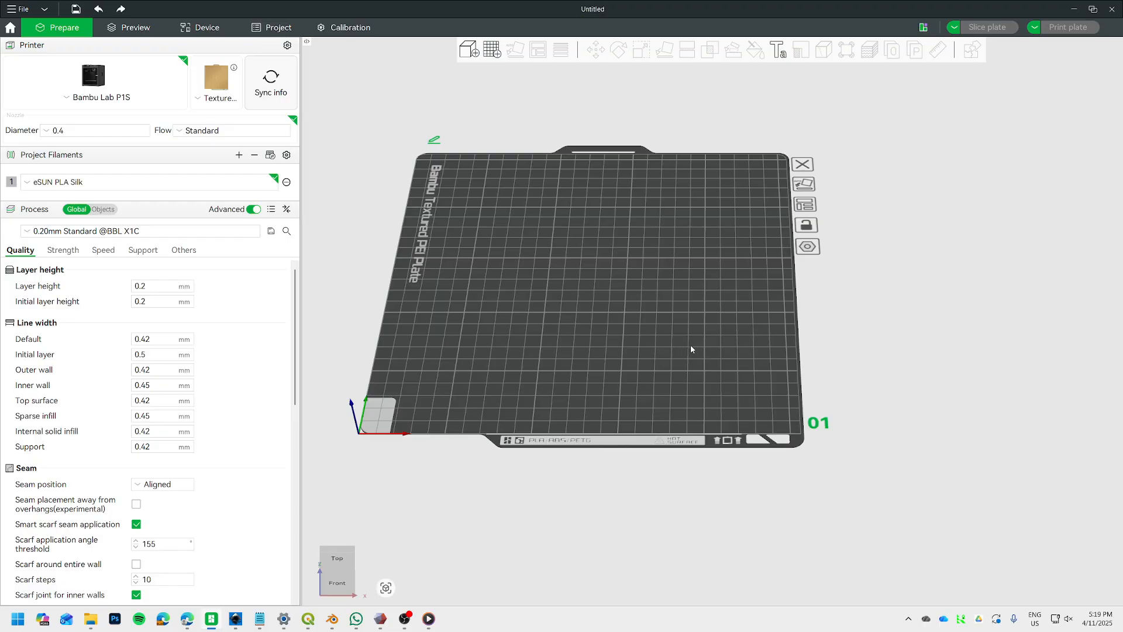
right_click_drag(576, 319, 647, 403)
left_click_drag(648, 406, 667, 394)
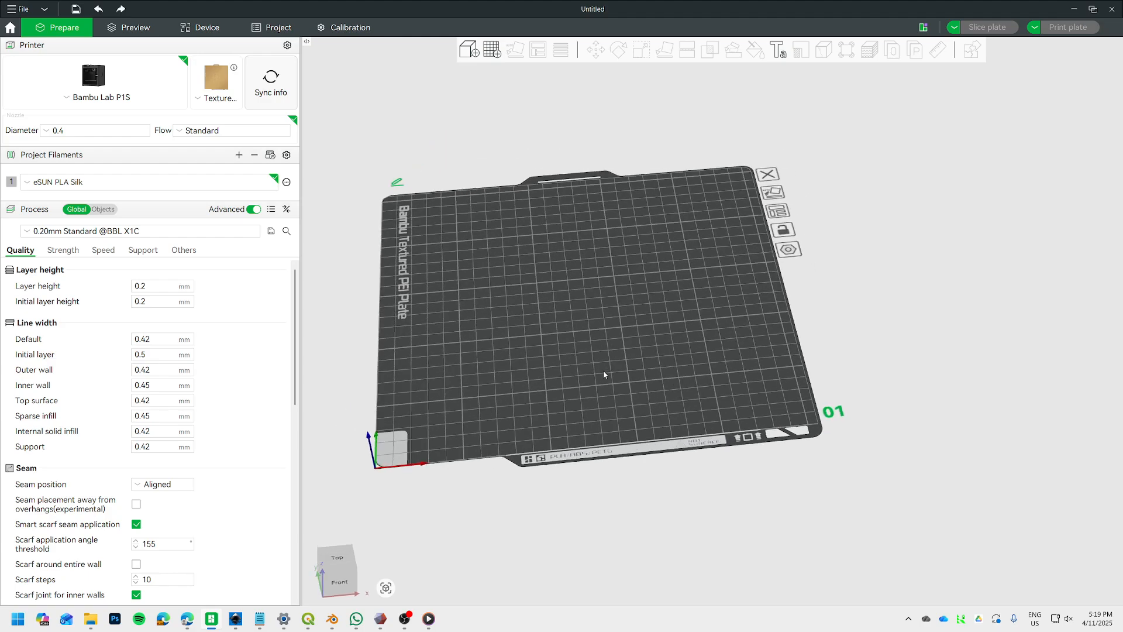
left_click(405, 618)
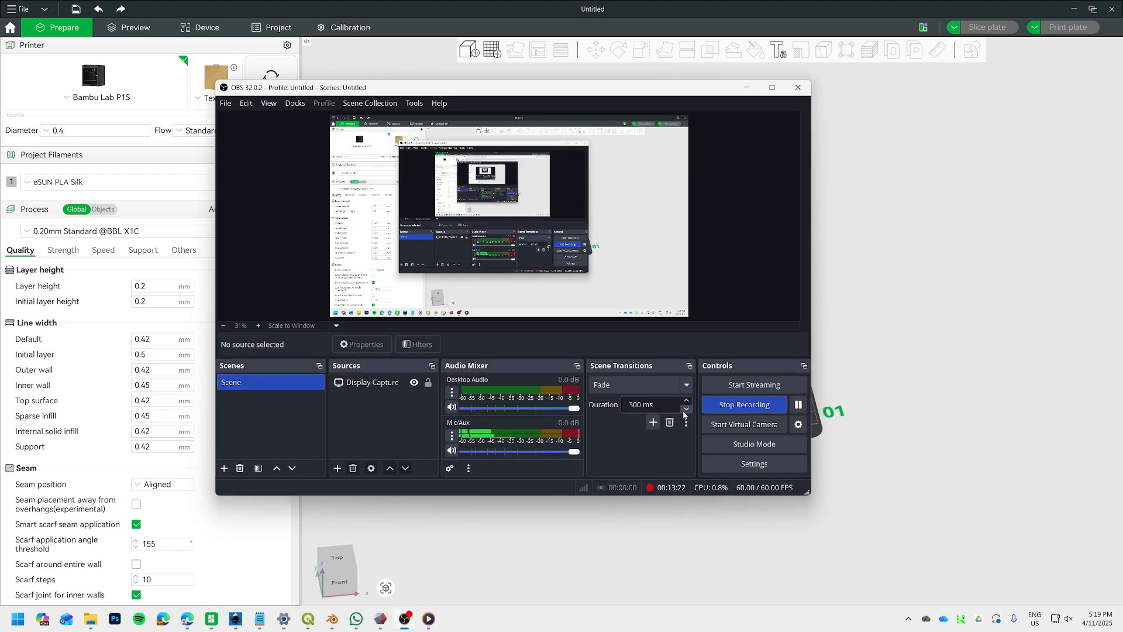